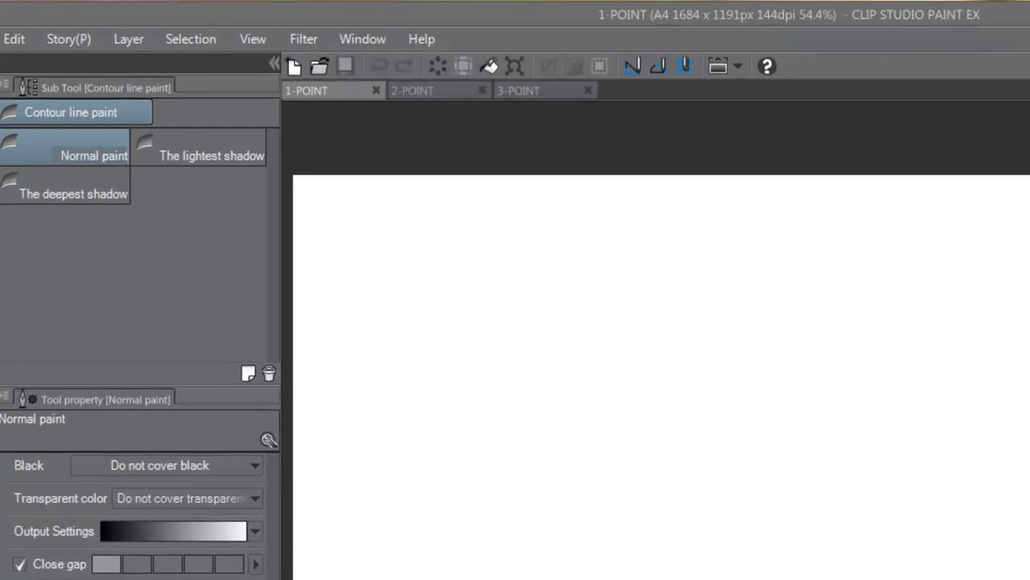
Step: Create a 1 point perspective ruler on a new layer in the 1-POINT document
click(141, 45)
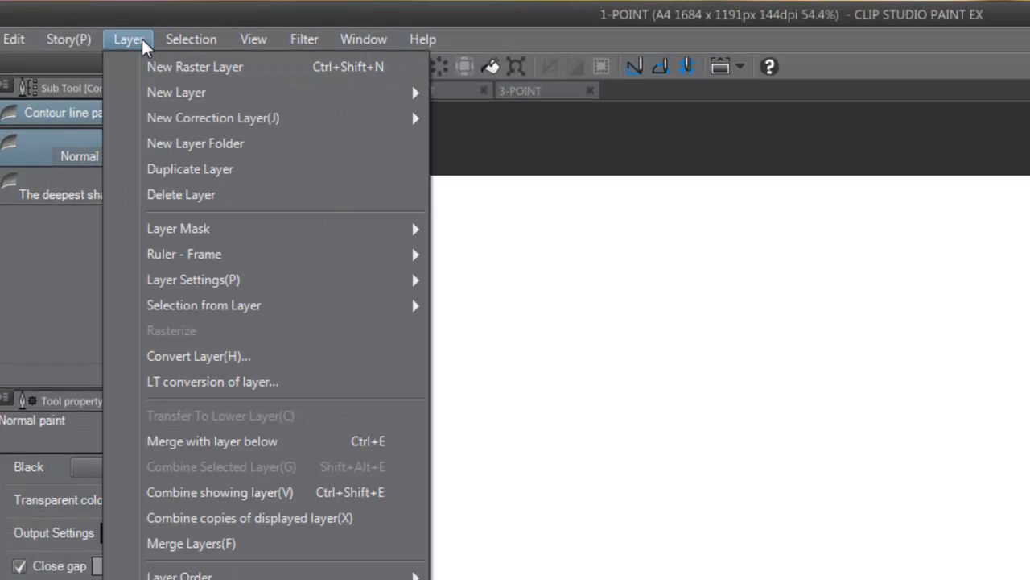
mouse_move(216, 259)
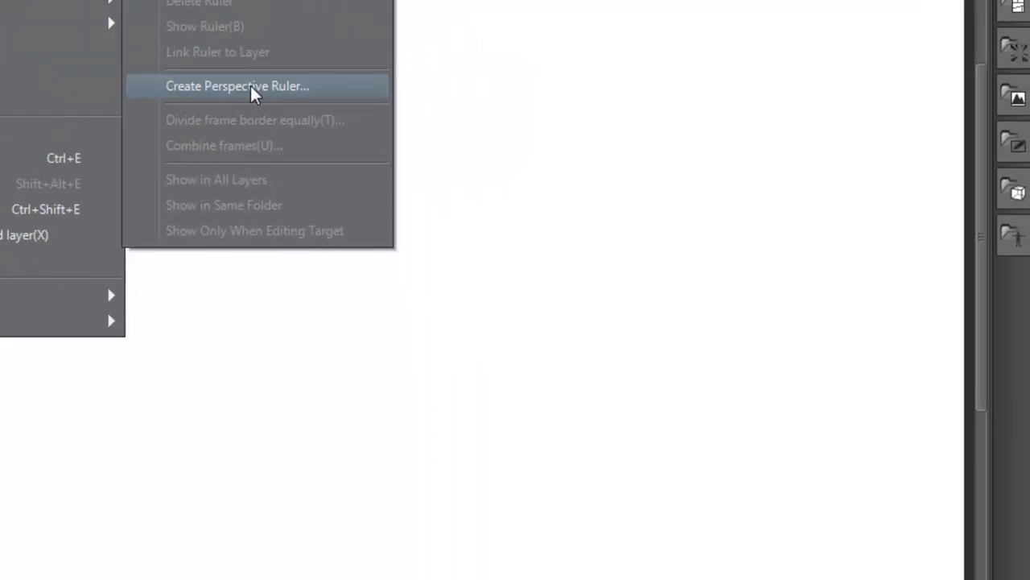
click(556, 370)
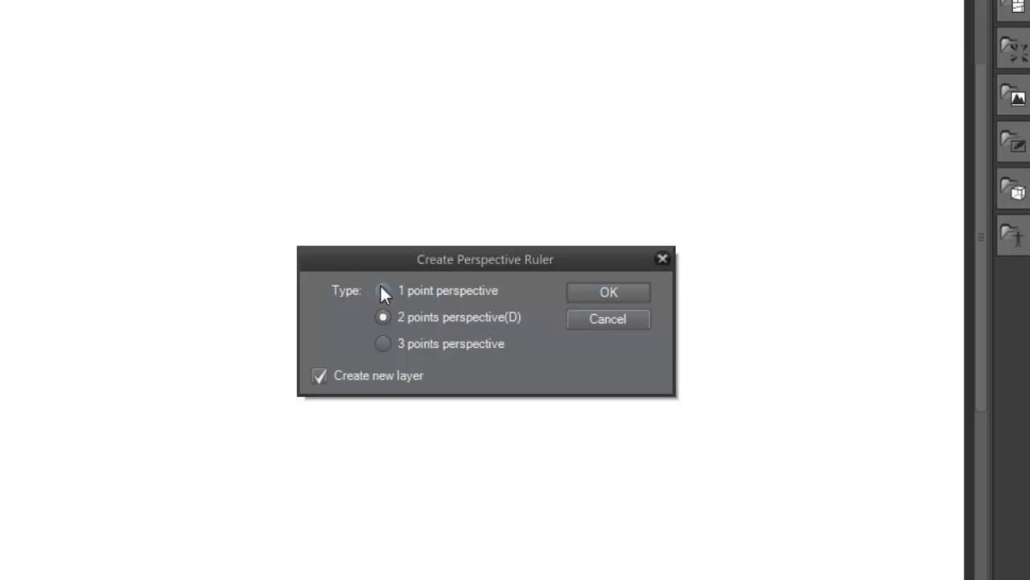
click(619, 296)
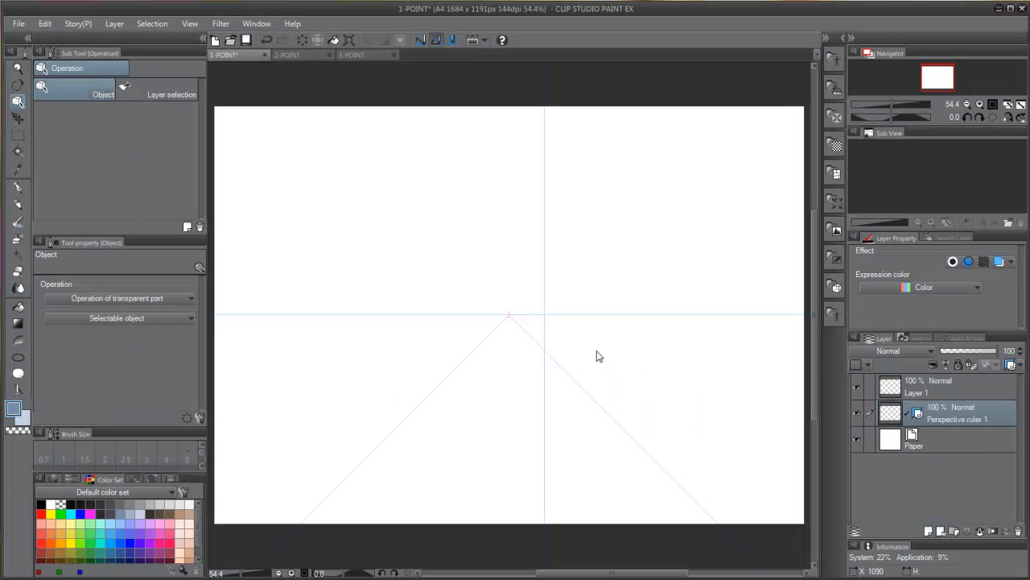
Step: Create a 2 points perspective ruler on a new layer in the 2-POINT document
key(ctrl+z)
click(114, 24)
mouse_move(200, 156)
click(363, 223)
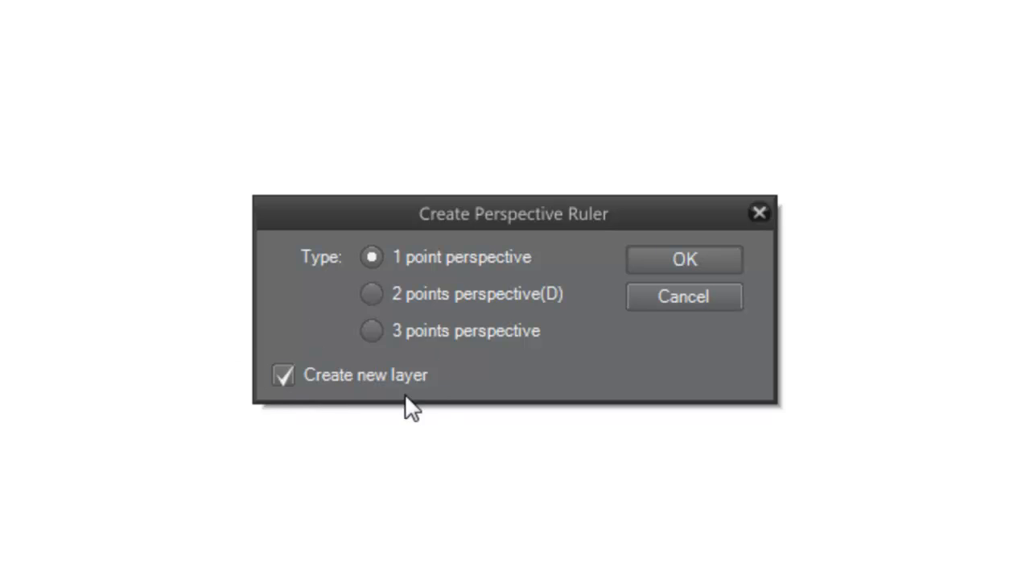
click(516, 336)
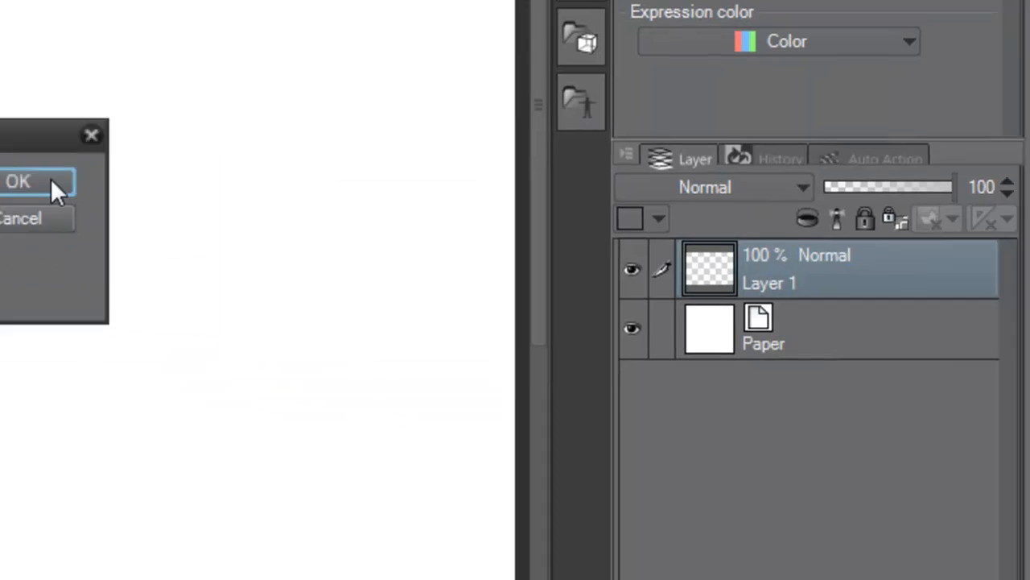
click(720, 261)
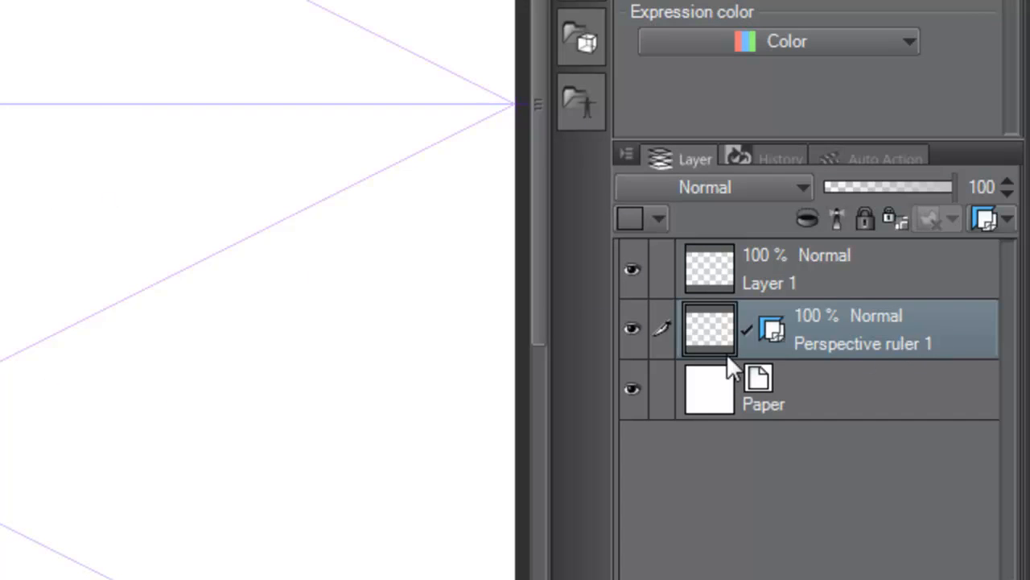
Step: Set the two-point ruler's display range to Show in All Layers and make Layer 1 the active layer
click(991, 219)
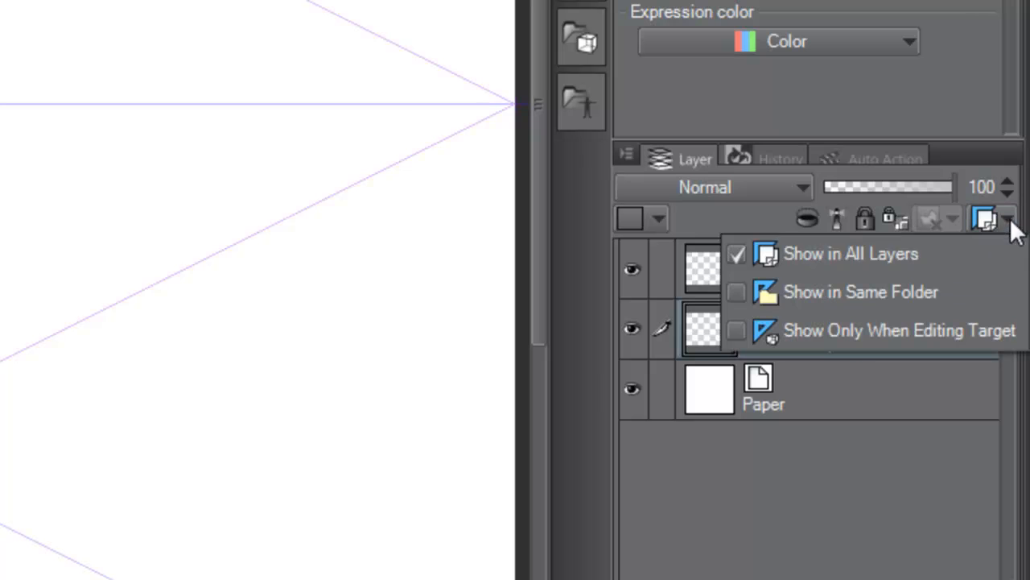
click(924, 252)
click(817, 269)
Step: Draw several test lines across the canvas that follow the two-point perspective ruler
drag(483, 117, 26, 269)
drag(422, 127, 77, 206)
drag(730, 310, 527, 299)
drag(311, 286, 491, 234)
mouse_move(528, 395)
mouse_down()
mouse_move(281, 331)
mouse_move(555, 359)
mouse_up()
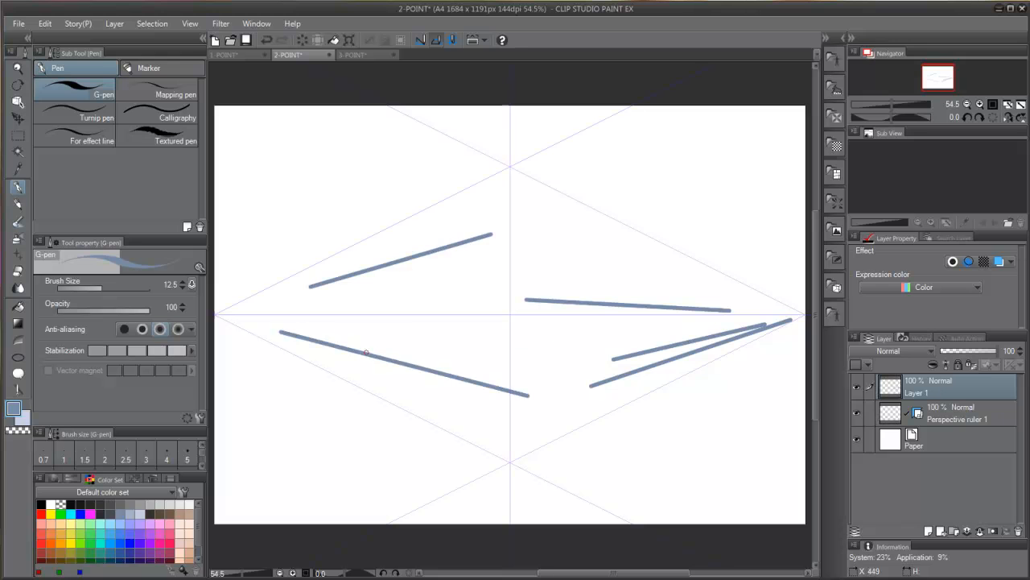
Step: Add another layer and draw a few more test strokes on it against the perspective ruler
click(928, 532)
click(24, 419)
drag(318, 304, 514, 308)
drag(334, 256, 537, 156)
drag(290, 246, 448, 106)
drag(778, 354, 778, 499)
click(926, 440)
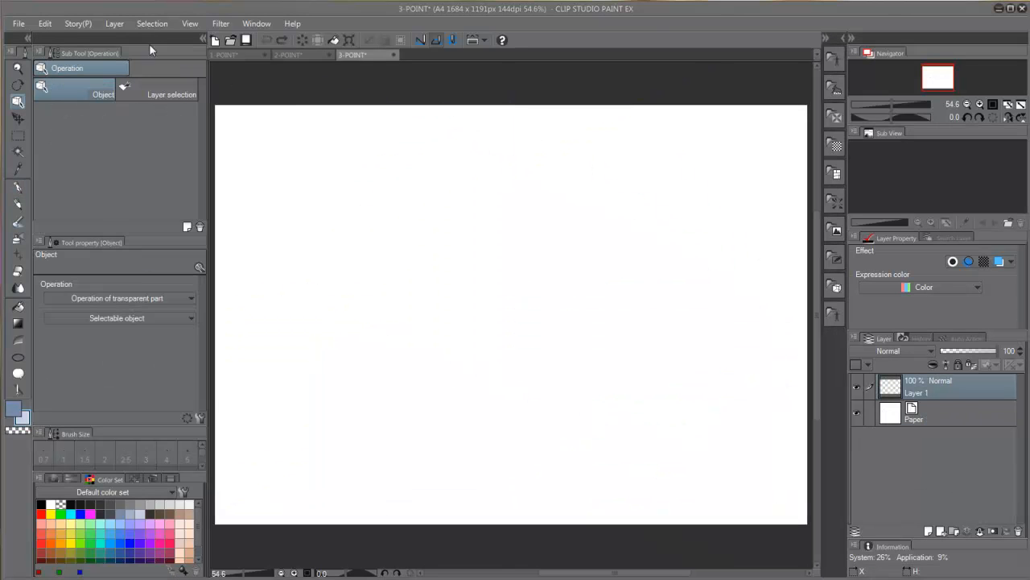
Step: Create a 3 points perspective ruler on Layer 1 of the 3-POINT document with Create new layer turned off
click(114, 23)
mouse_move(145, 151)
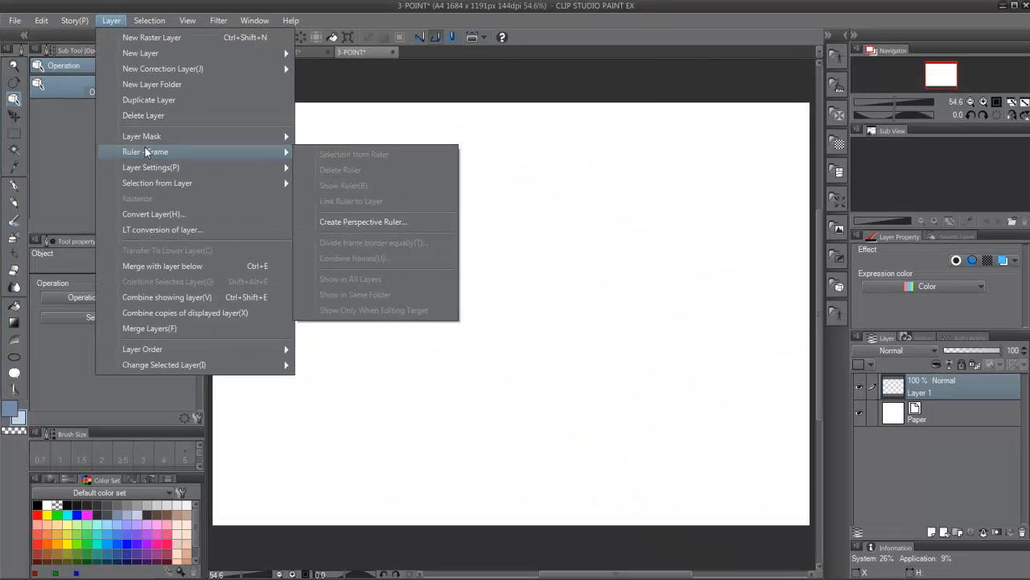
click(378, 212)
click(325, 387)
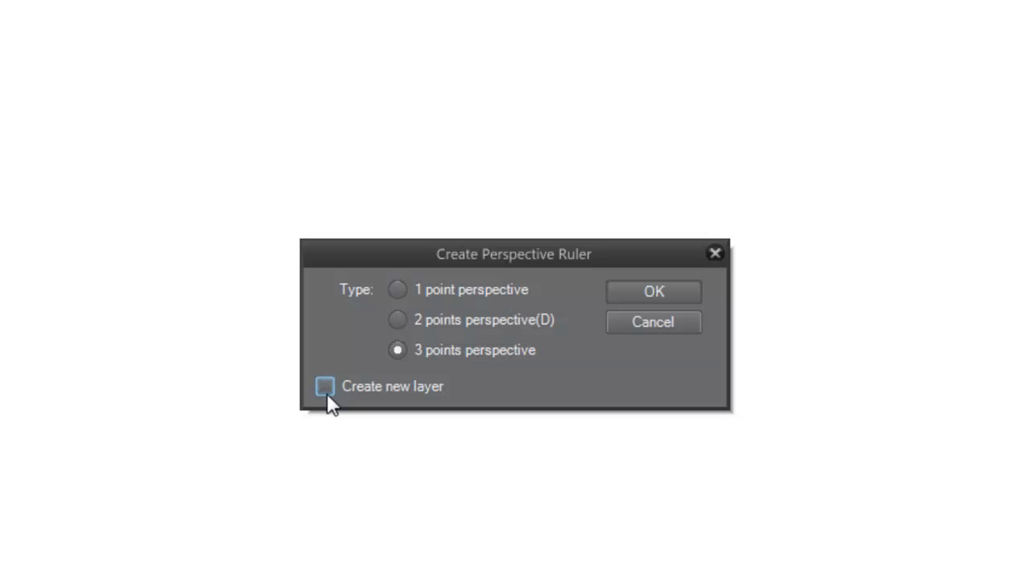
click(654, 290)
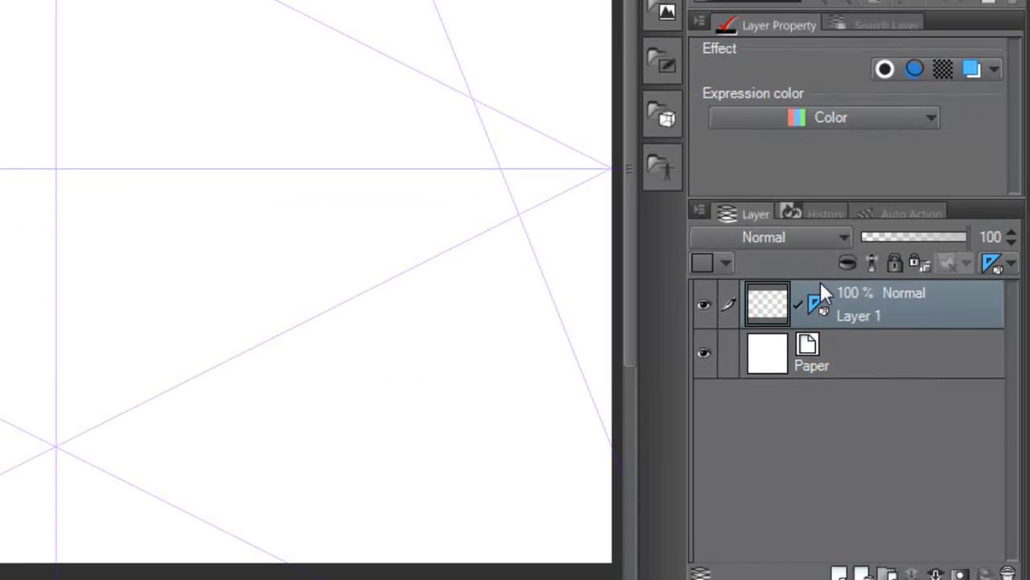
Step: Add a raster layer above the ruler layer and switch between both layers to compare when the ruler is displayed
click(1007, 266)
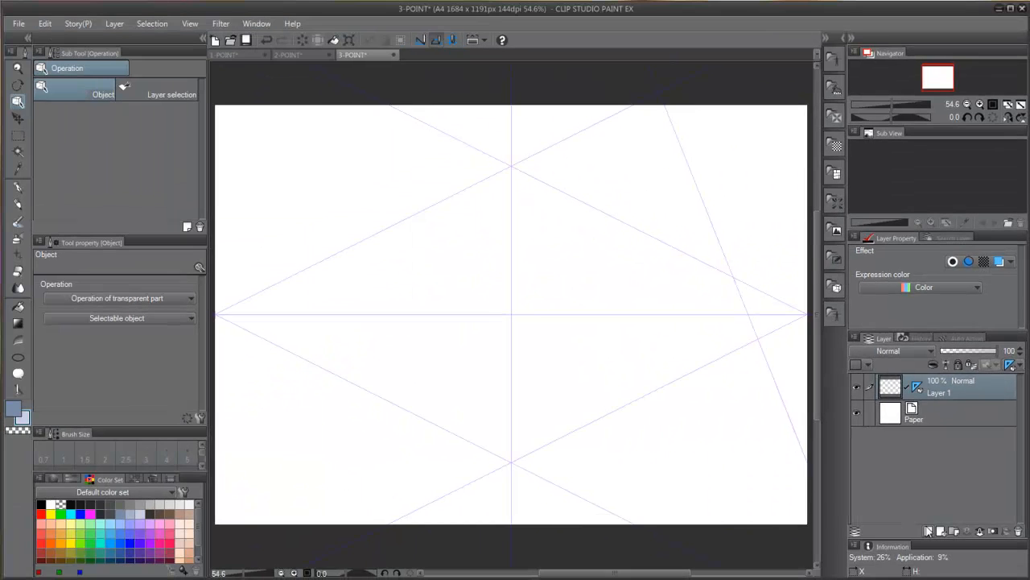
click(839, 573)
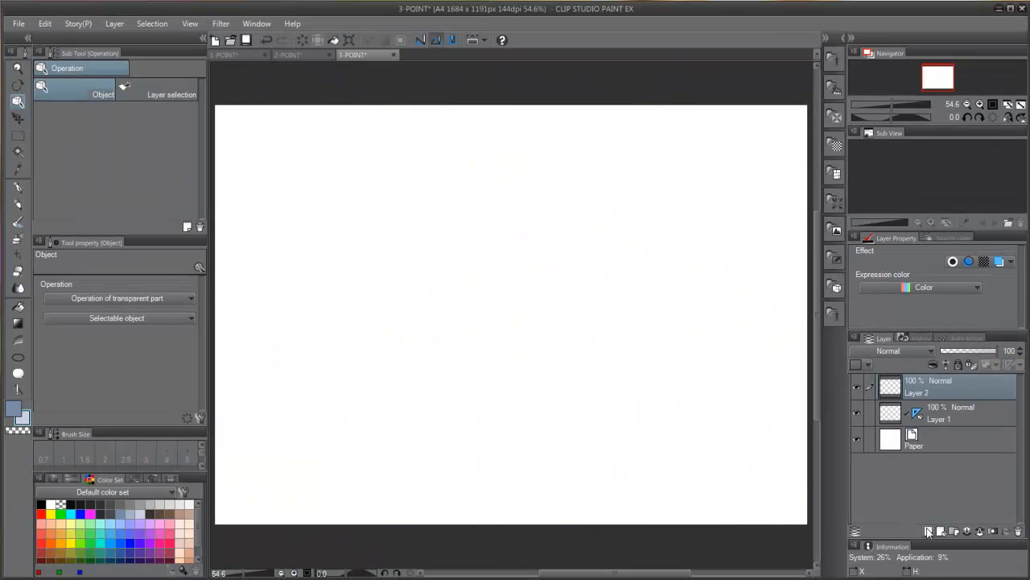
click(933, 416)
click(933, 386)
click(935, 417)
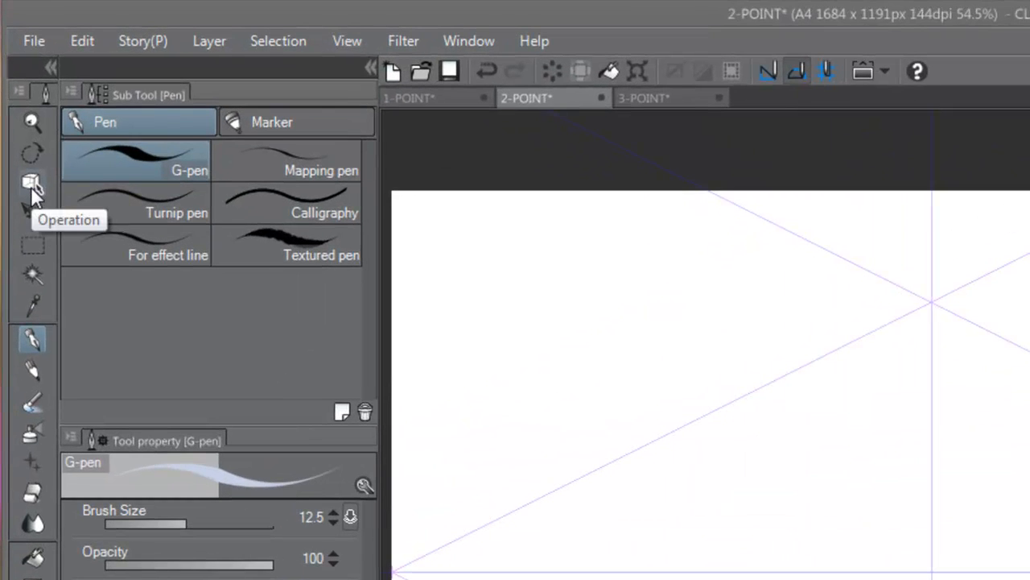
Step: Select the perspective ruler in the 2-POINT document with the Operation tool to display its handles
click(31, 186)
click(582, 487)
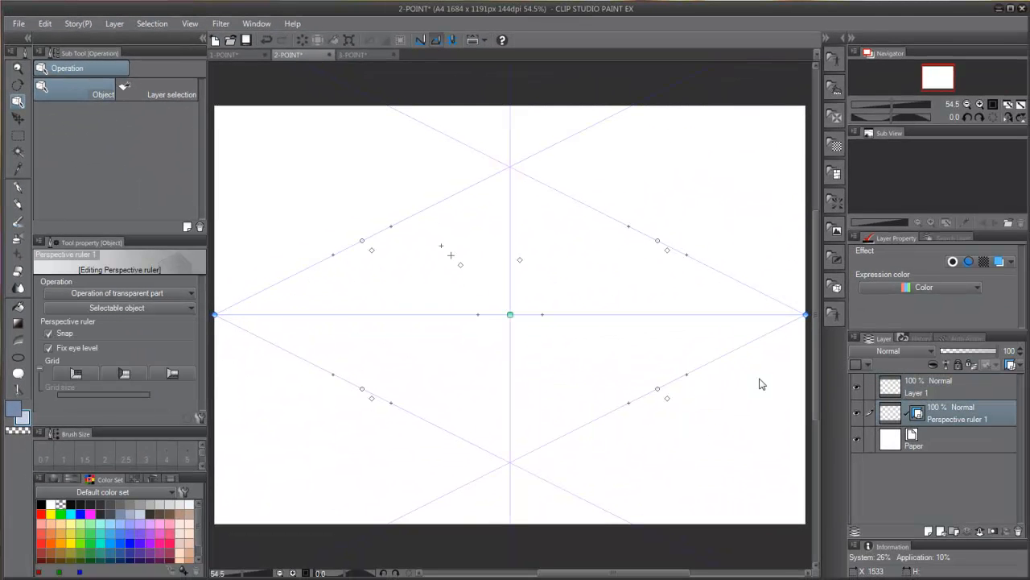
Step: With the G-pen, trace the horizon line on Layer 1, label it "H.L" and sketch a small eye near its right end
click(18, 186)
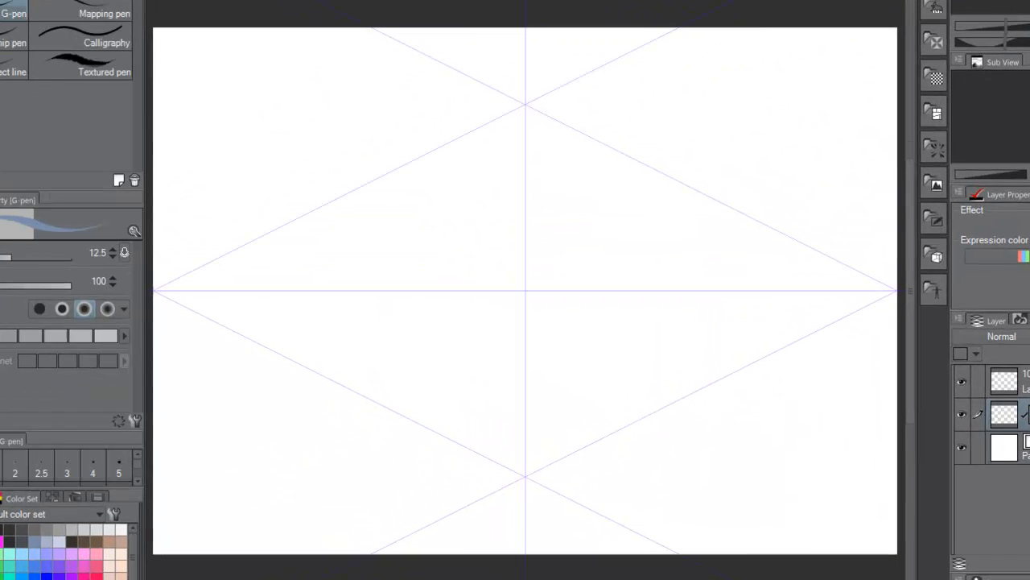
click(949, 387)
drag(161, 288, 901, 283)
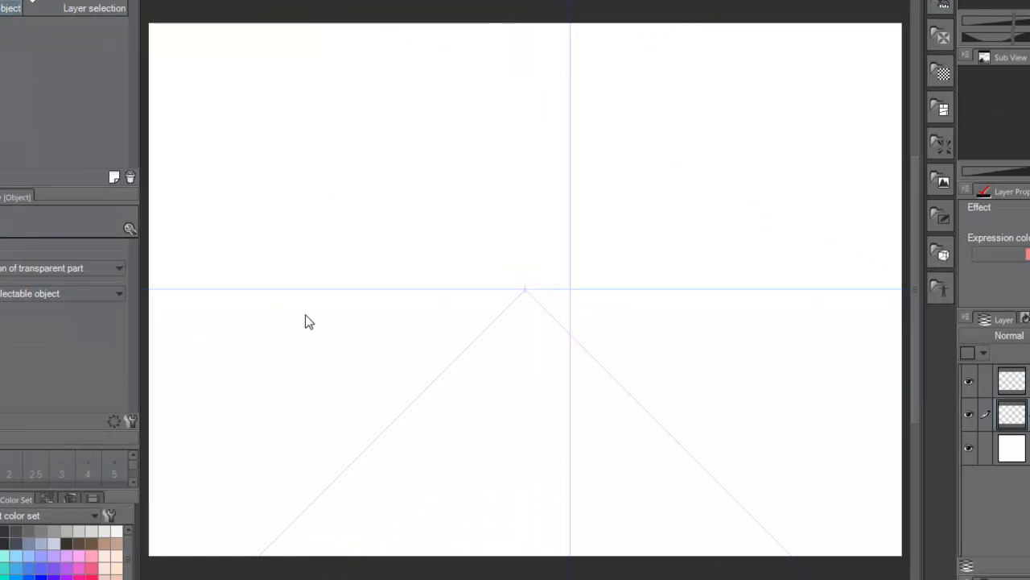
Step: Select the one-point perspective ruler and move its horizon line a little lower on the canvas
click(320, 290)
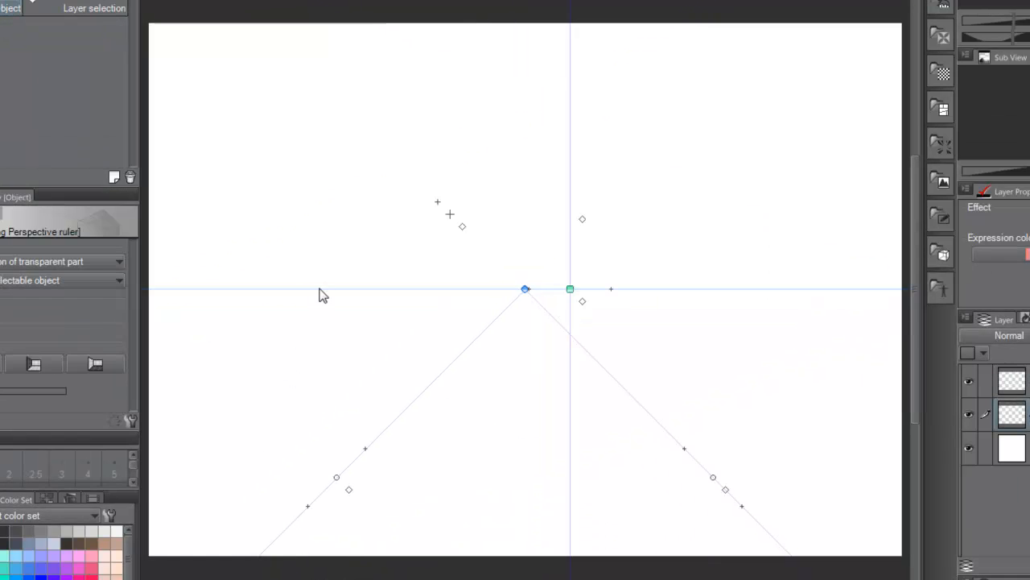
drag(570, 290, 566, 346)
Step: Draw six horizontal test lines above the one-point ruler's horizon with the G-pen and clear them
key(p)
drag(346, 297, 658, 297)
drag(408, 273, 556, 273)
drag(421, 250, 543, 250)
drag(433, 203, 519, 204)
drag(259, 198, 497, 198)
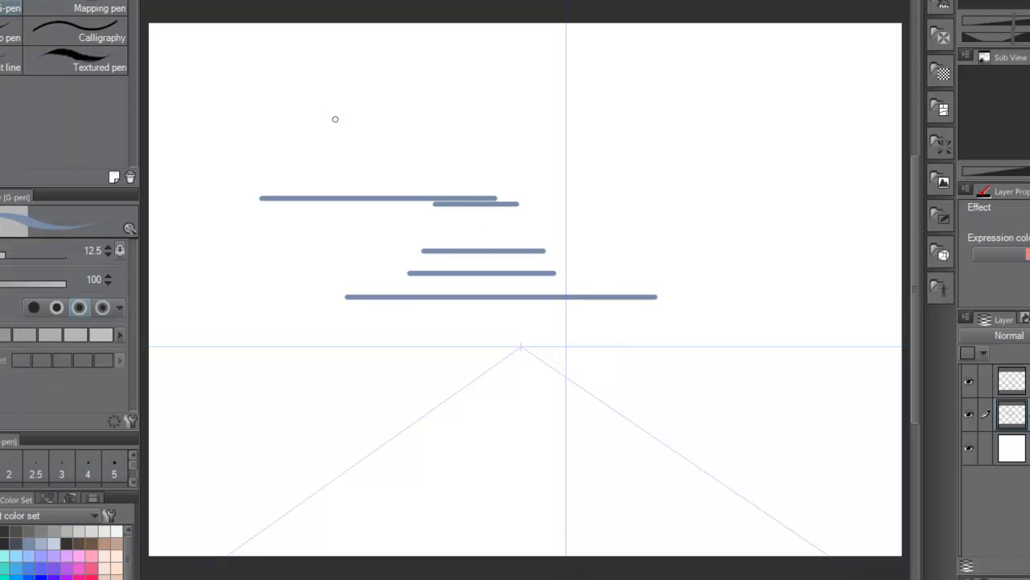
drag(327, 116, 525, 117)
key(Delete)
Step: Select the one-point ruler to examine its vanishing point, and examine both vanishing points of the two-point ruler
key(o)
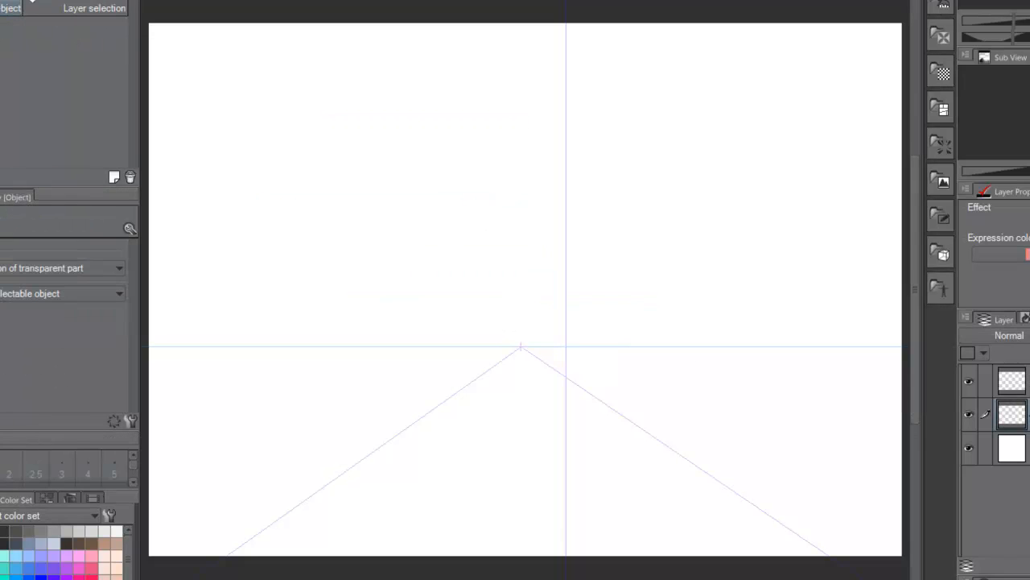
click(689, 346)
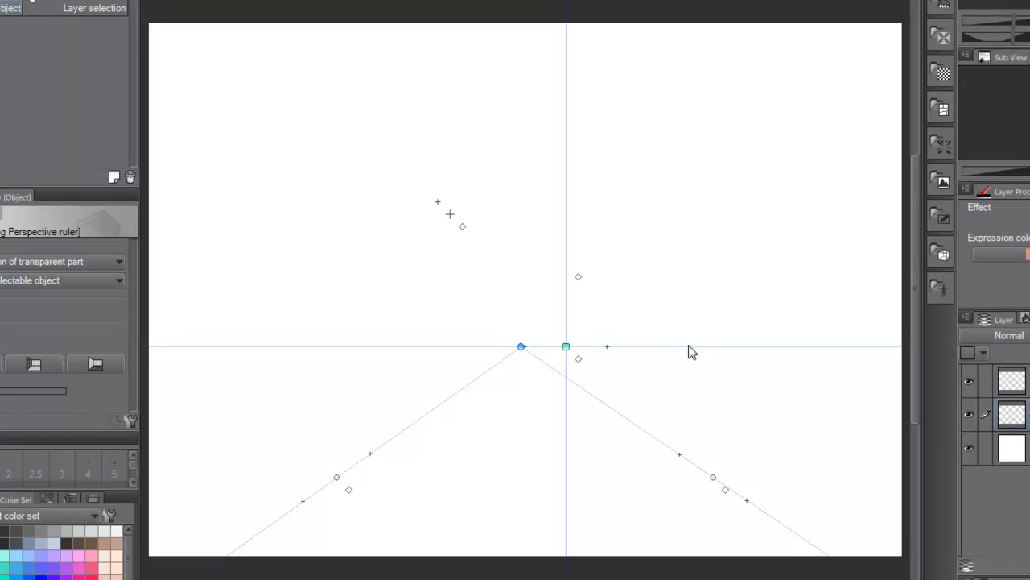
click(521, 347)
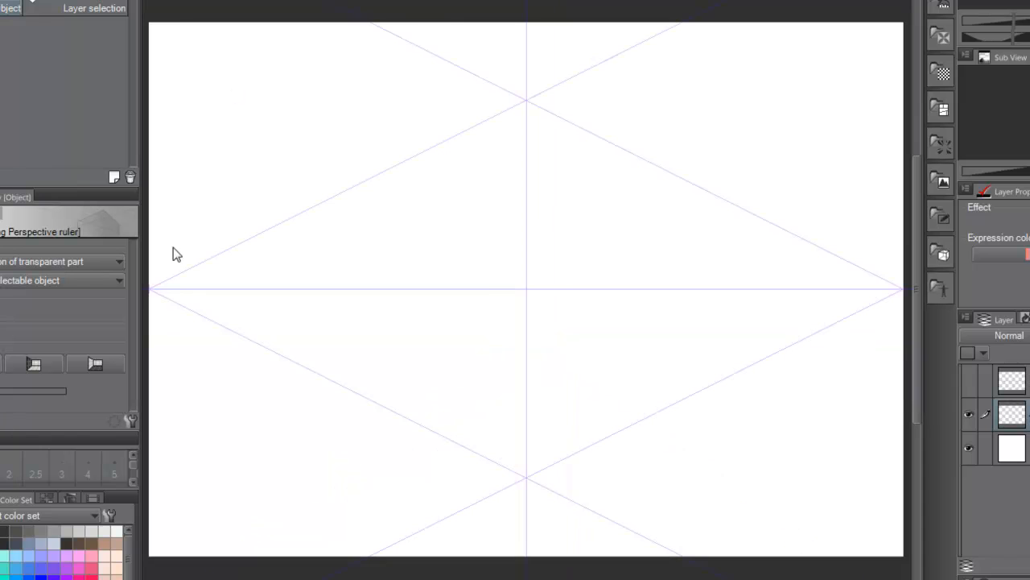
click(161, 298)
click(150, 288)
click(904, 288)
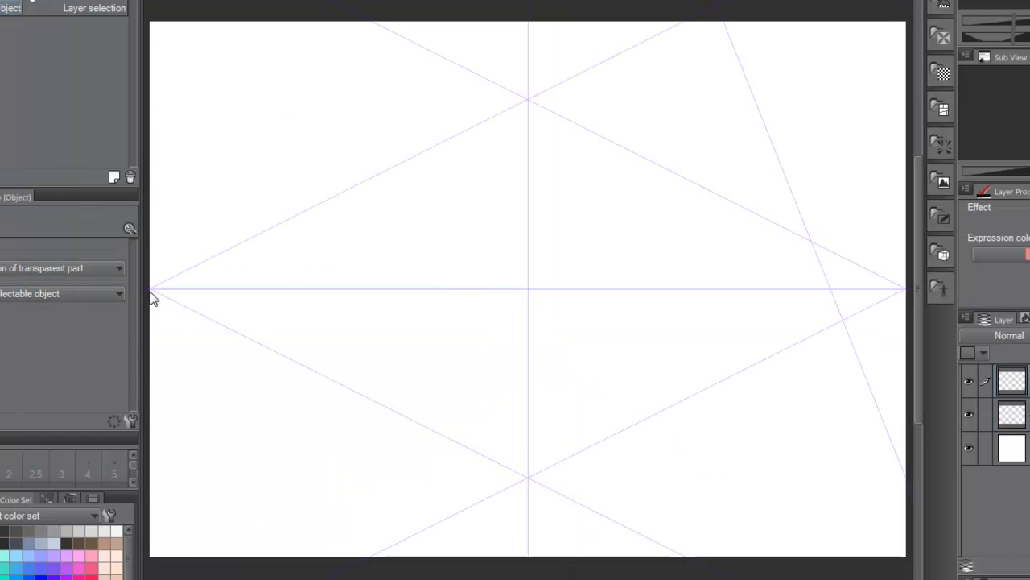
Step: Examine the three-point ruler's vanishing points at both ends of the horizon and the third one beyond the canvas
click(151, 291)
click(151, 289)
click(907, 289)
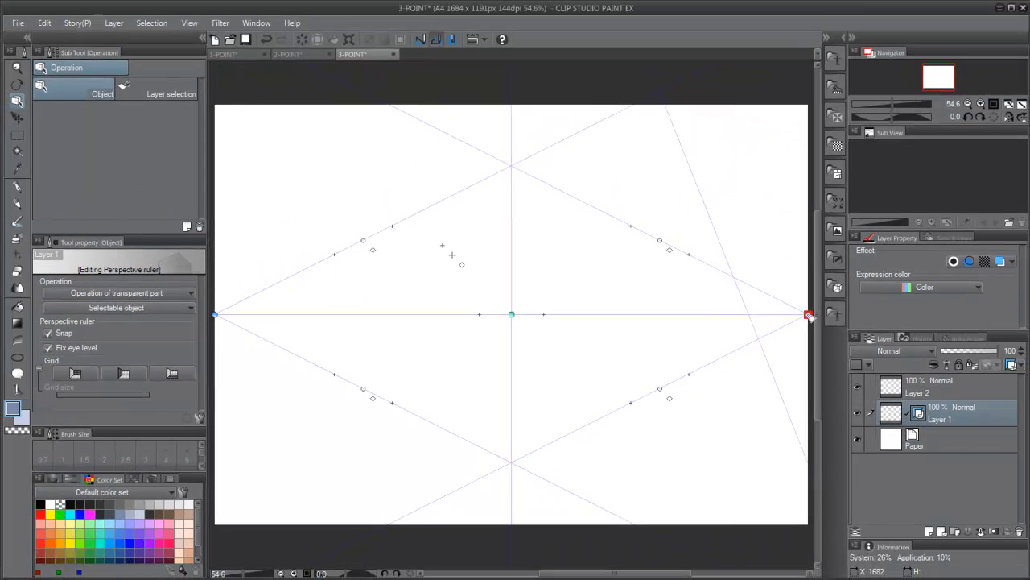
scroll(620, 272, down, 2)
drag(678, 103, 683, 491)
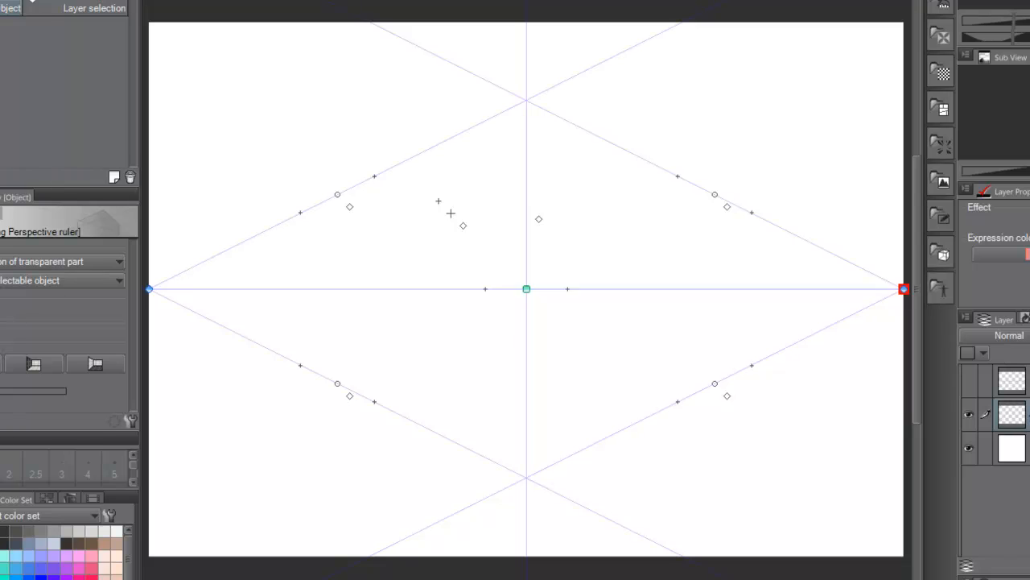
Step: Draw four G-pen test lines in the 2-POINT document that snap to the ruler's left vanishing point
key(p)
mouse_move(166, 260)
mouse_down()
mouse_move(340, 160)
mouse_move(291, 51)
mouse_up()
drag(241, 231, 437, 109)
mouse_move(255, 248)
mouse_down()
mouse_move(451, 223)
mouse_move(499, 263)
mouse_up()
mouse_move(246, 313)
mouse_down()
mouse_move(327, 346)
mouse_move(462, 365)
mouse_up()
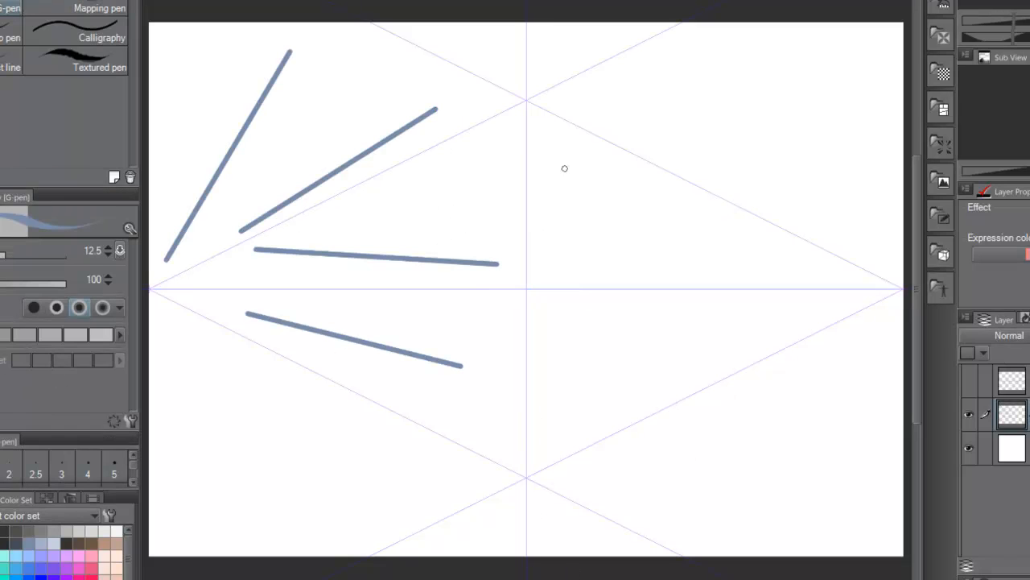
Step: Draw four vertical test lines to the right of the two-point ruler's centre line
drag(543, 156, 543, 366)
drag(575, 193, 576, 389)
drag(605, 239, 604, 398)
drag(640, 271, 636, 425)
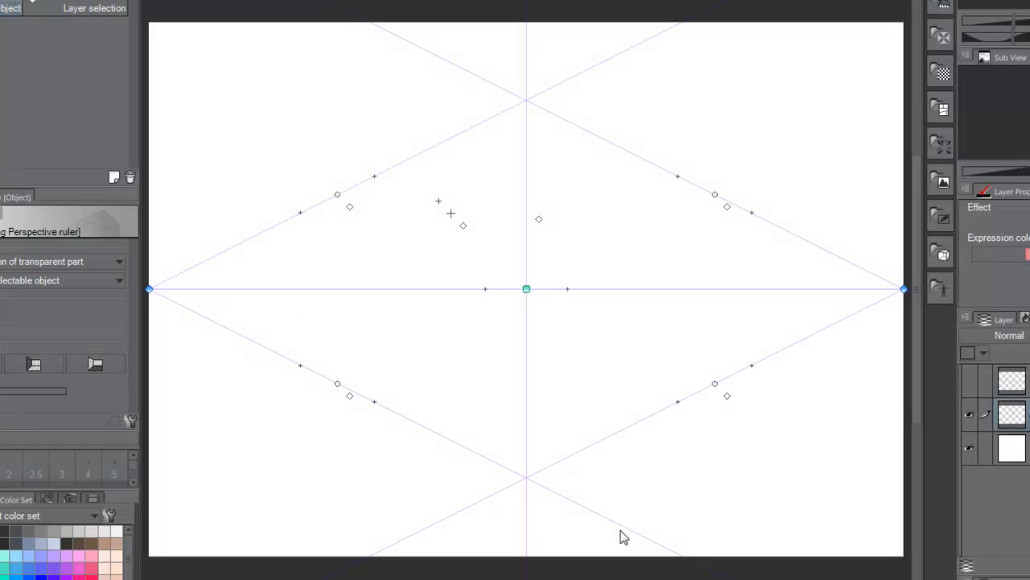
Step: Move the two-point ruler's group of general control handles to the upper-right corner of the canvas
mouse_move(447, 178)
mouse_down()
mouse_move(481, 236)
mouse_move(427, 179)
mouse_up()
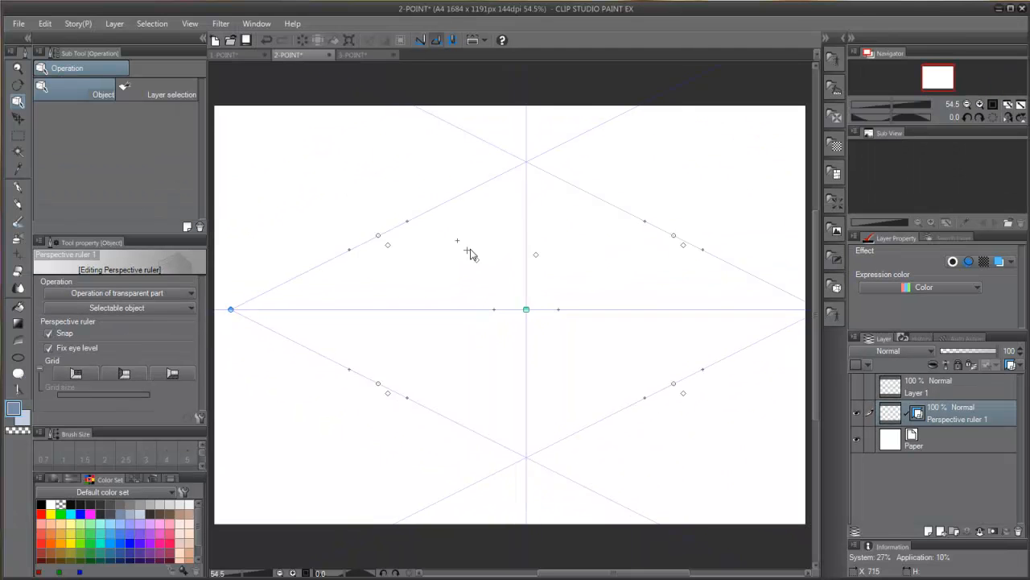
drag(471, 254, 437, 257)
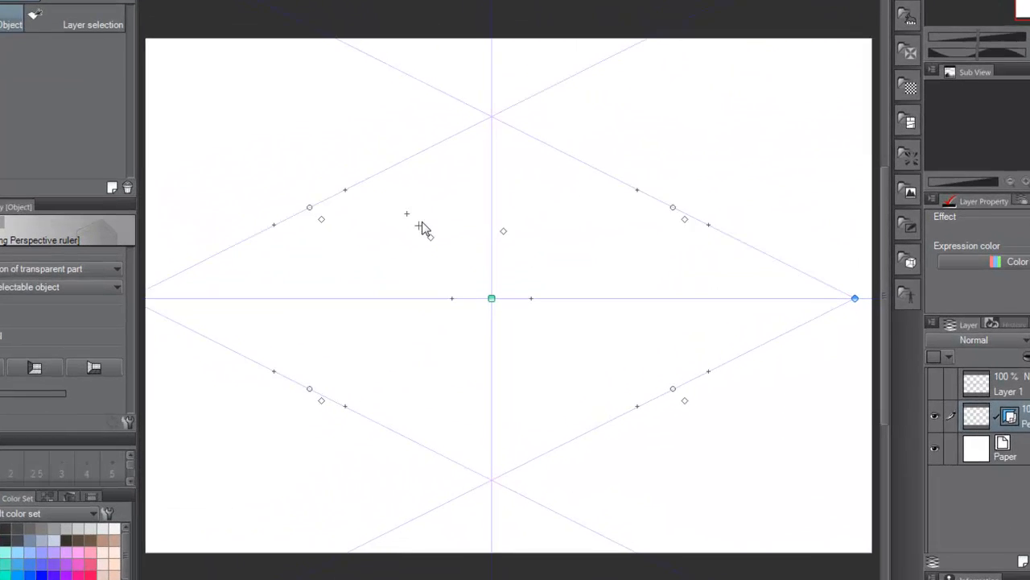
mouse_move(422, 221)
mouse_down()
mouse_move(488, 241)
mouse_move(431, 217)
mouse_up()
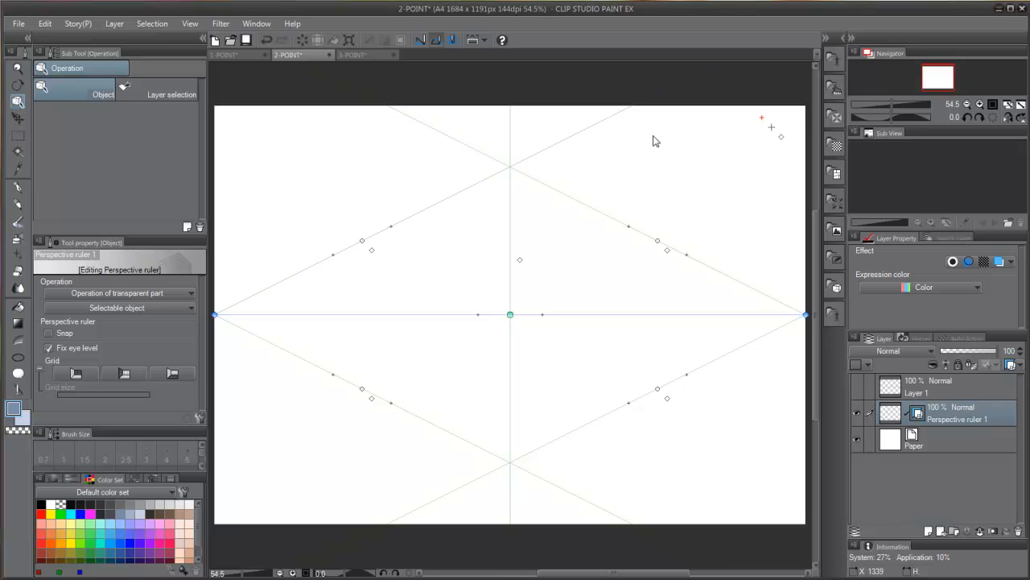
Step: Turn off snapping for the two-point ruler, draw a wavy freehand test stroke, and undo it
click(435, 27)
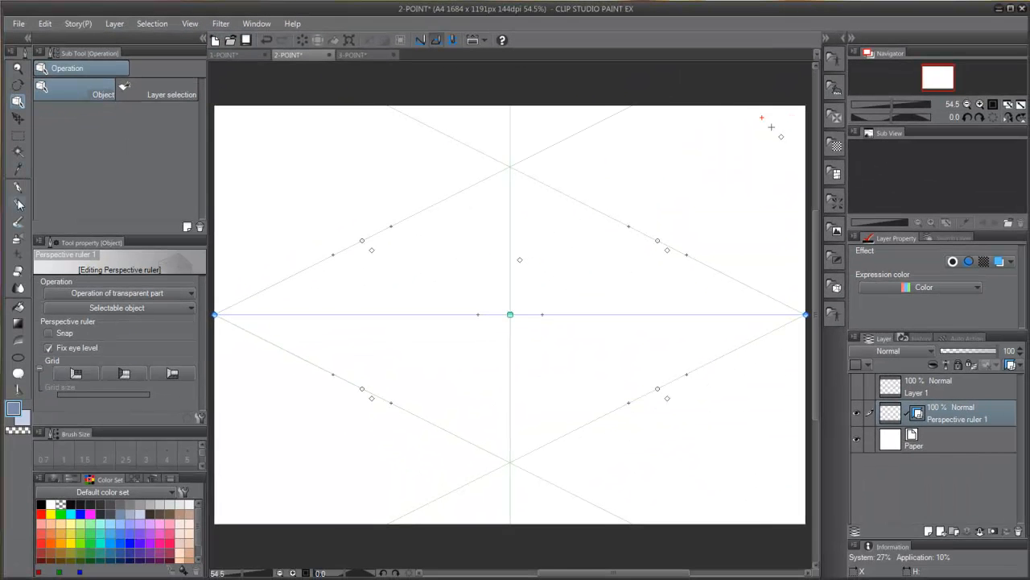
key(p)
drag(176, 355, 614, 254)
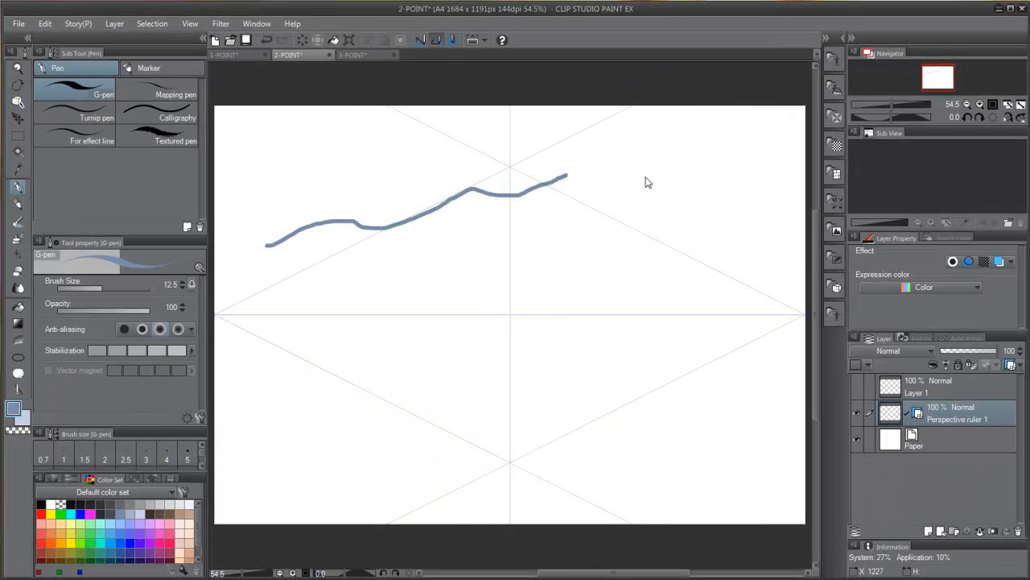
key(ctrl+z)
Step: Turn the two-point ruler's snapping back on, draw a snapped test line, and undo it
key(o)
click(780, 139)
key(p)
drag(275, 254, 509, 182)
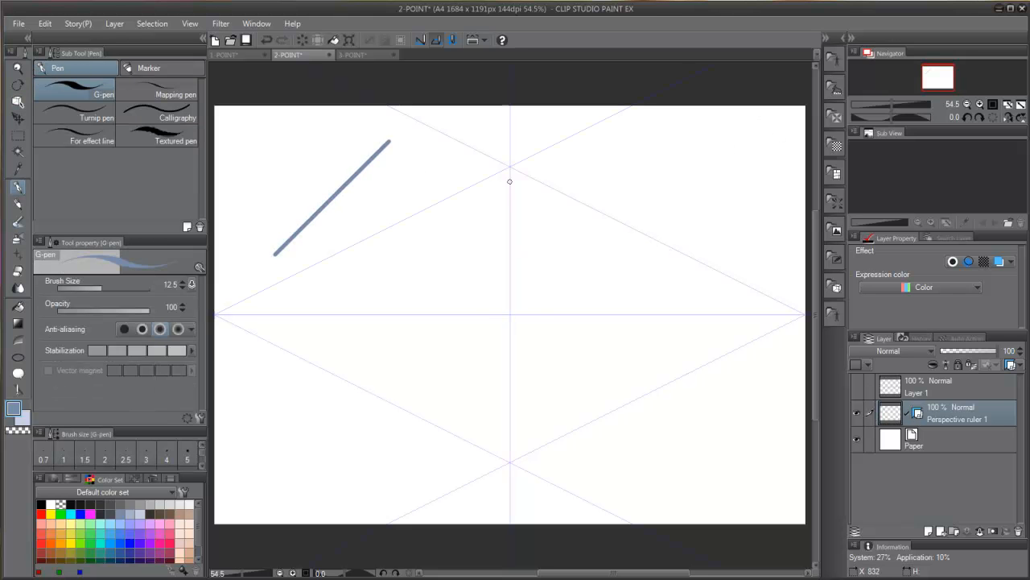
key(ctrl+z)
Step: Turn off snapping to the left vanishing point and draw test lines converging only on the right vanishing point
key(o)
click(362, 241)
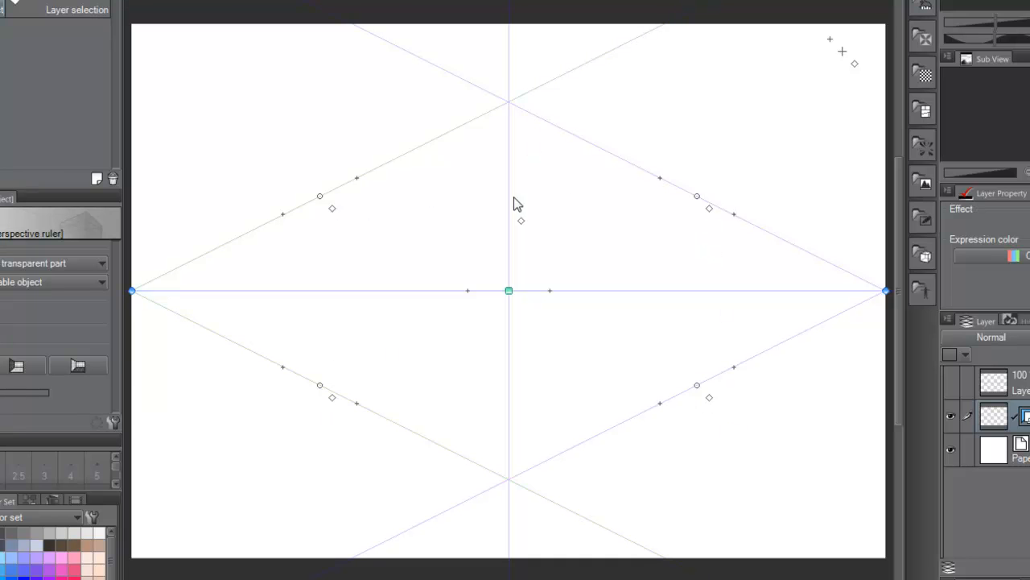
key(p)
drag(301, 243, 442, 255)
drag(338, 220, 464, 236)
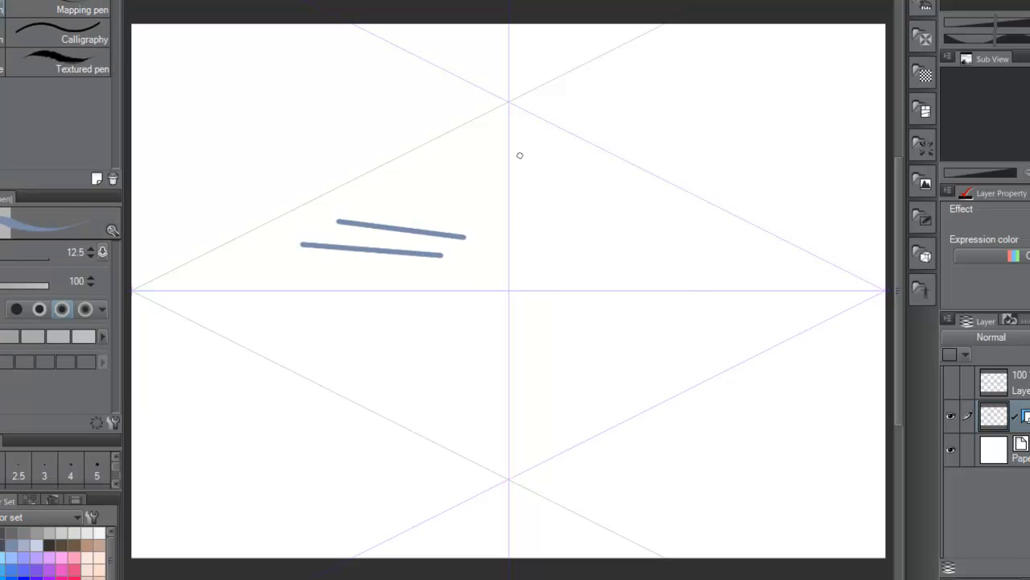
drag(540, 155, 676, 206)
drag(604, 202, 680, 225)
drag(694, 288, 579, 285)
drag(664, 322, 536, 340)
drag(637, 373, 520, 412)
drag(207, 396, 408, 366)
Step: Adjust the two-point ruler's four guide lines slightly and move both vanishing points inward along the horizon line
key(o)
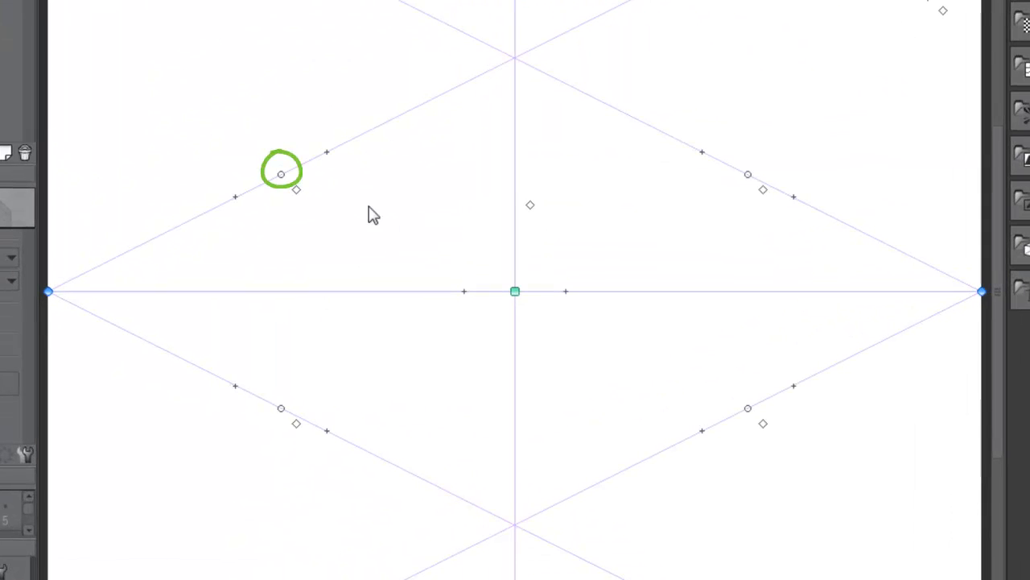
mouse_move(281, 174)
mouse_down()
mouse_move(302, 261)
mouse_move(290, 171)
mouse_up()
drag(281, 408, 280, 404)
drag(697, 384, 695, 384)
mouse_move(697, 195)
mouse_down()
mouse_move(683, 216)
mouse_move(694, 198)
mouse_up()
mouse_move(366, 178)
mouse_down()
mouse_move(362, 188)
mouse_move(349, 174)
mouse_move(361, 171)
mouse_up()
drag(657, 179, 668, 166)
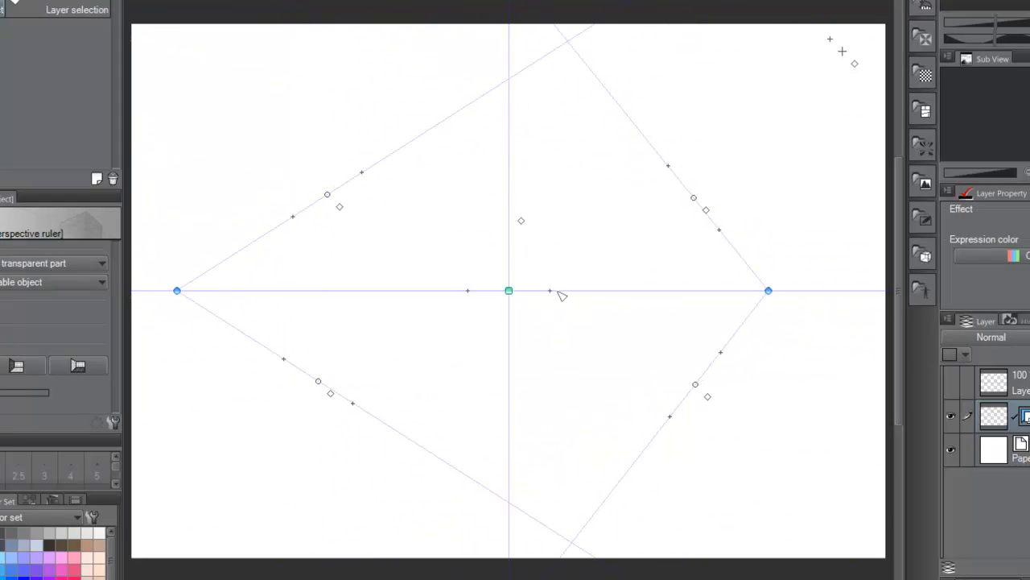
Step: Nudge the two-point ruler's eye-level guide handle and try the grid planes, ending with the ground-plane grid shown
mouse_move(553, 295)
mouse_down()
mouse_move(555, 309)
mouse_move(543, 279)
mouse_move(549, 306)
mouse_move(550, 289)
mouse_up()
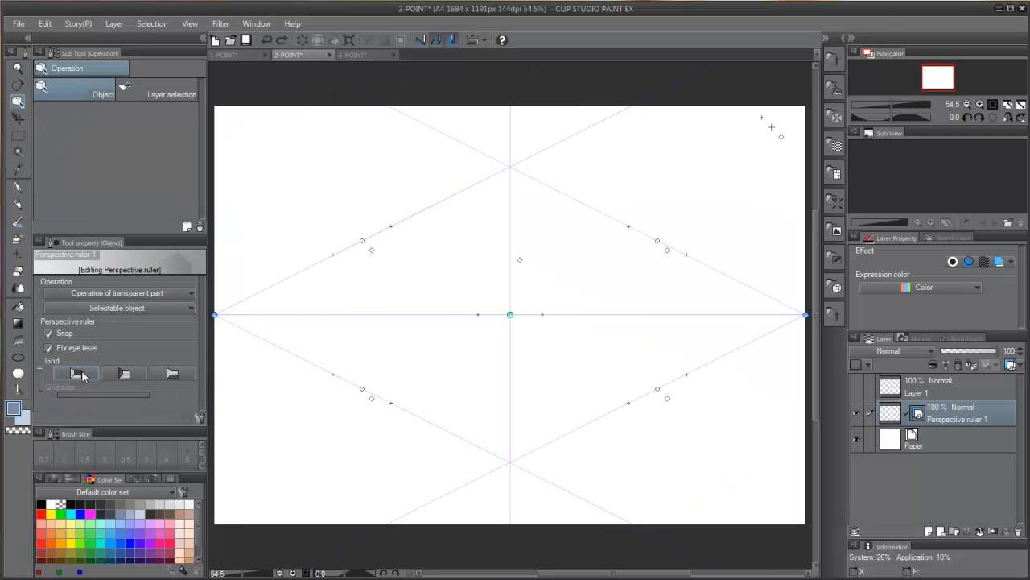
click(122, 278)
click(130, 375)
click(130, 375)
click(174, 373)
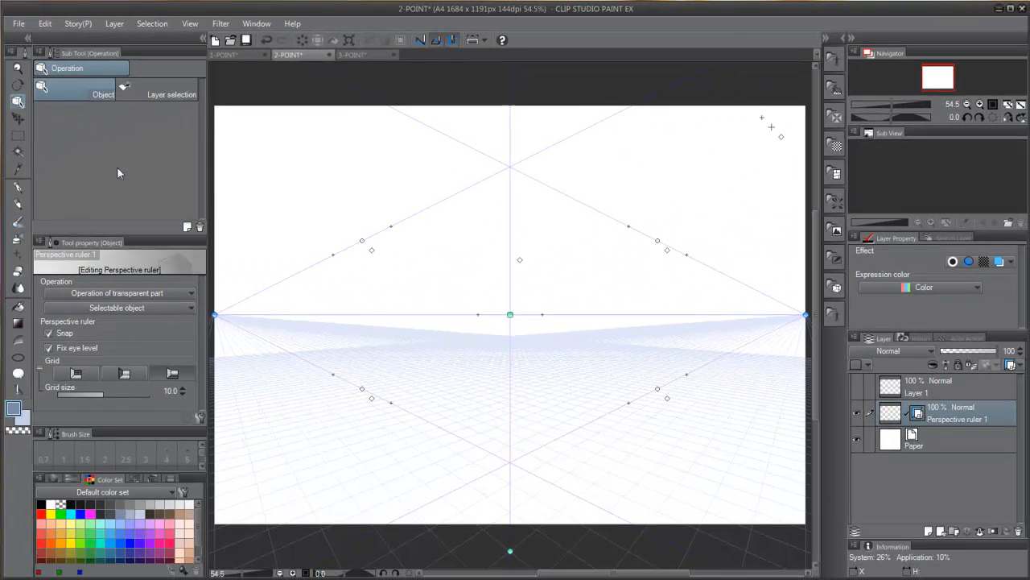
Step: Draw test pen lines along the ground grid in the lower left and a stroke beside the vertical centre guide
click(17, 187)
drag(327, 426, 391, 491)
mouse_move(343, 417)
mouse_down()
mouse_move(420, 479)
mouse_move(443, 466)
mouse_up()
mouse_move(370, 474)
mouse_down()
mouse_move(426, 454)
mouse_move(417, 444)
mouse_up()
drag(344, 457, 409, 437)
drag(336, 448, 383, 442)
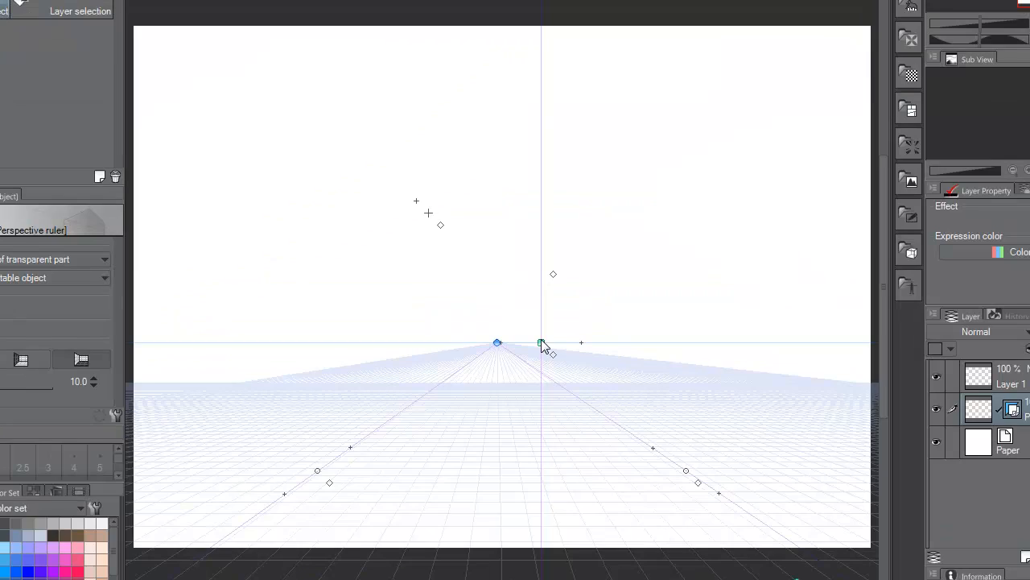
drag(543, 346, 520, 417)
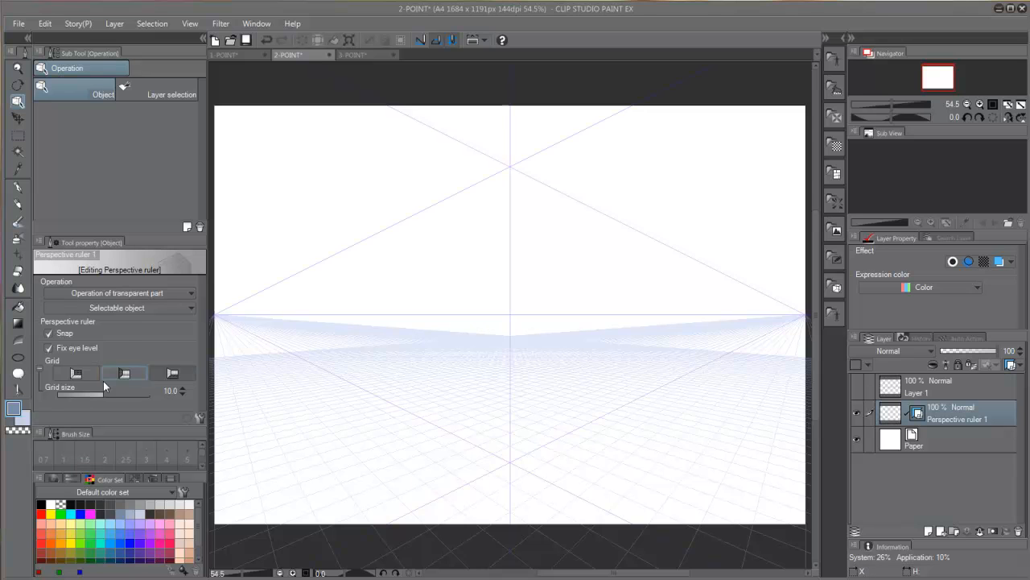
Step: Draw a small grid-aligned square with a check mark on the ground plane and set the perspective grid size to 43.5
key(p)
mouse_move(416, 399)
mouse_down()
mouse_move(442, 411)
mouse_move(472, 395)
mouse_move(458, 417)
mouse_up()
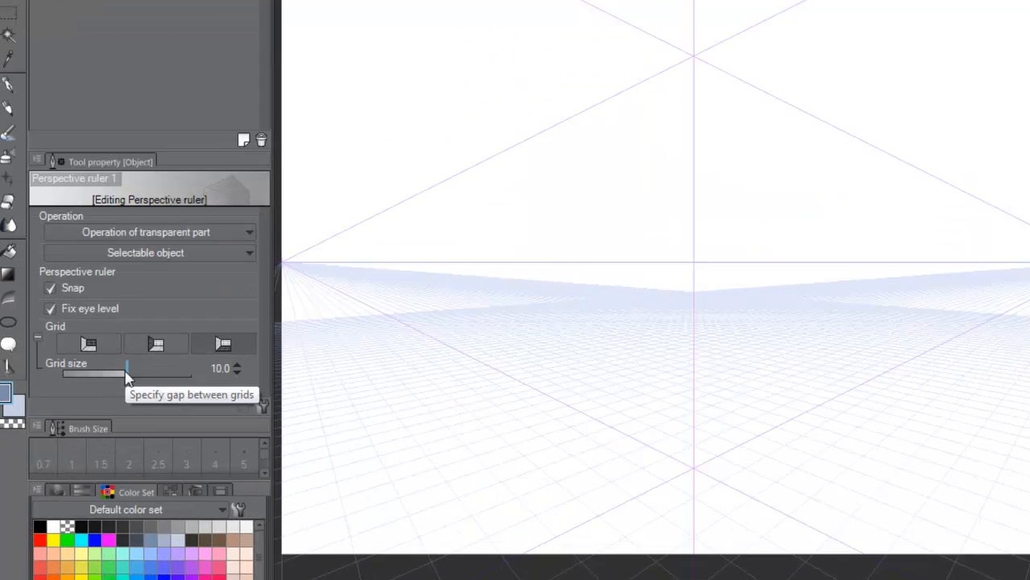
drag(104, 393, 95, 392)
drag(125, 359, 162, 360)
Step: Draw a cross at the lower right and an ellipse with a short stroke inside at the lower left as test marks
key(p)
drag(646, 433, 743, 524)
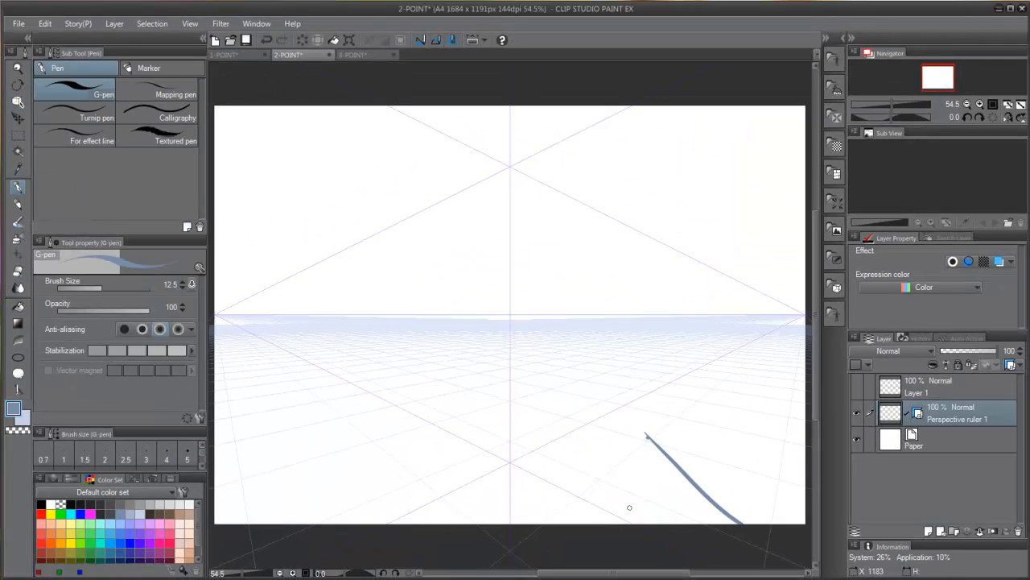
drag(634, 506, 754, 448)
mouse_move(354, 426)
mouse_down()
mouse_move(431, 459)
mouse_move(372, 428)
mouse_up()
drag(339, 457, 370, 473)
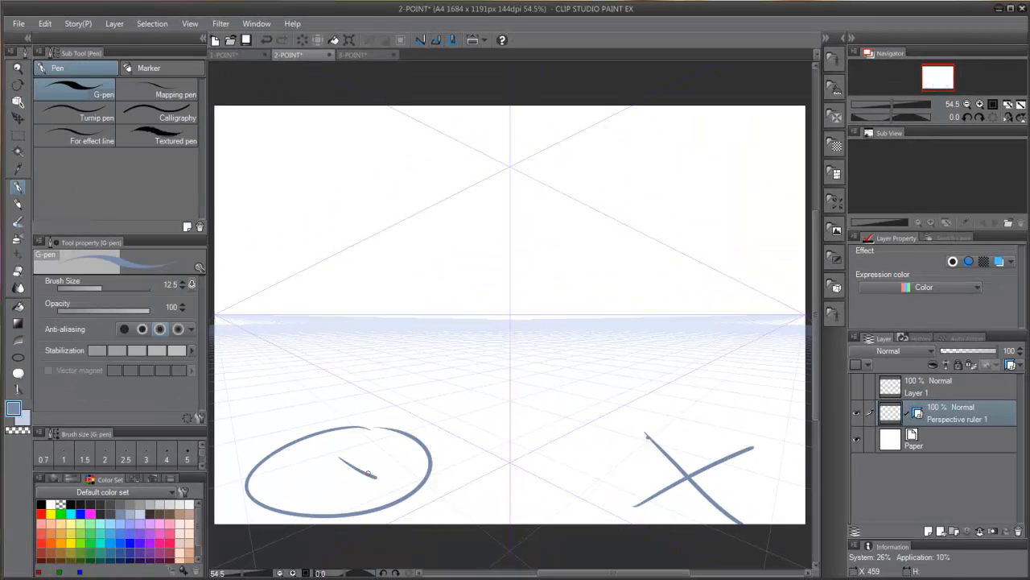
mouse_move(789, 338)
mouse_down()
mouse_move(724, 379)
mouse_move(648, 503)
mouse_up()
drag(238, 378, 512, 513)
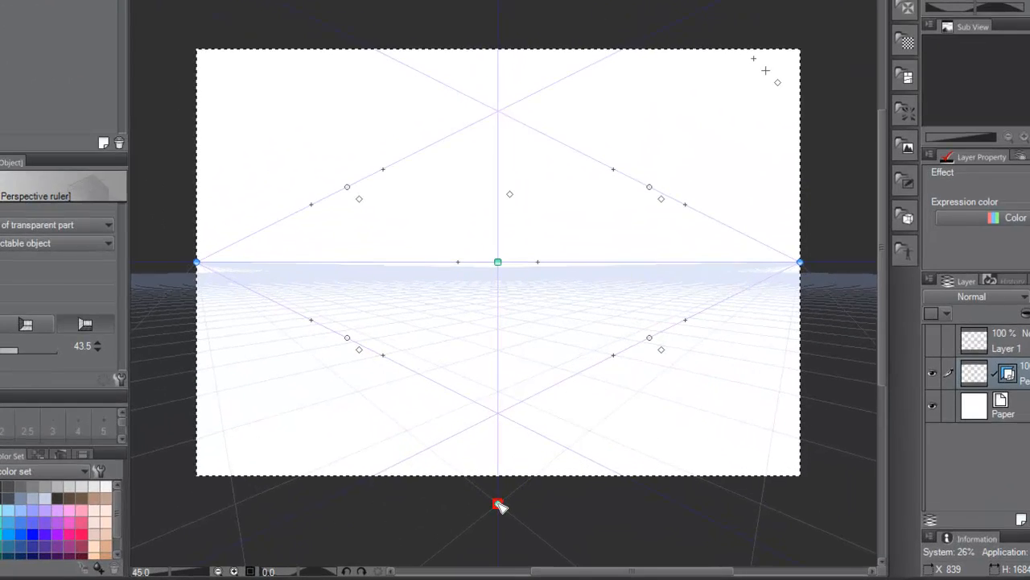
Step: Move the grid's origin handle from below the canvas onto its lower right area and shift the ruler's centre handle slightly up-left
mouse_move(499, 539)
mouse_down()
mouse_move(524, 534)
mouse_move(568, 445)
mouse_move(574, 452)
mouse_up()
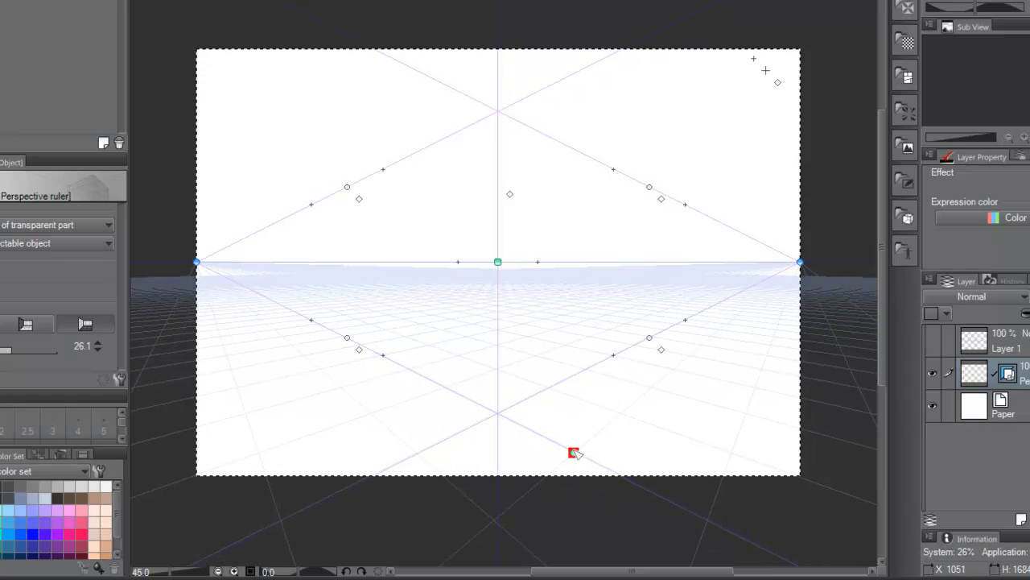
mouse_move(497, 261)
mouse_down()
mouse_move(504, 247)
mouse_move(492, 260)
mouse_up()
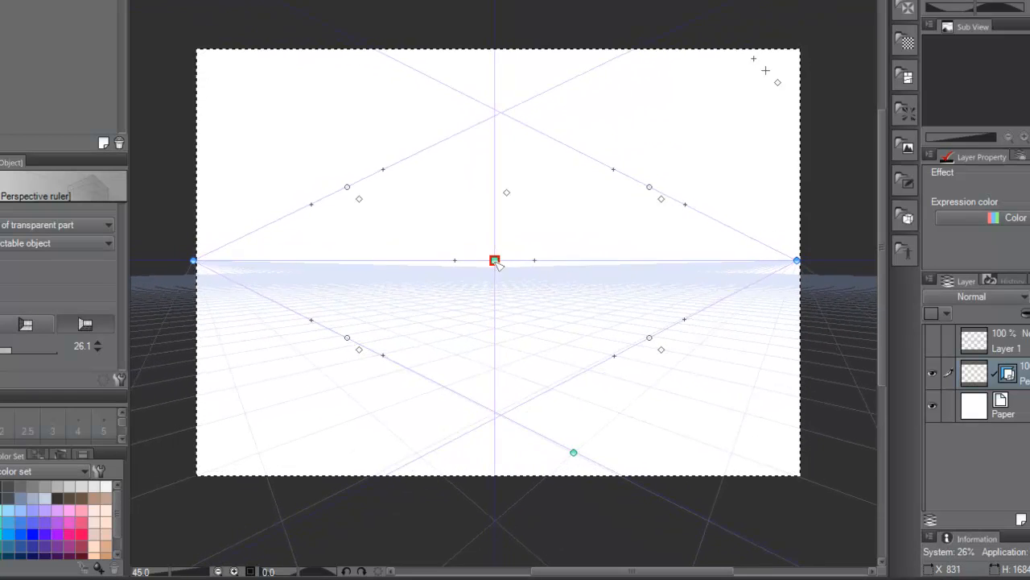
click(573, 452)
mouse_move(578, 455)
mouse_down()
mouse_move(591, 435)
mouse_move(581, 441)
mouse_up()
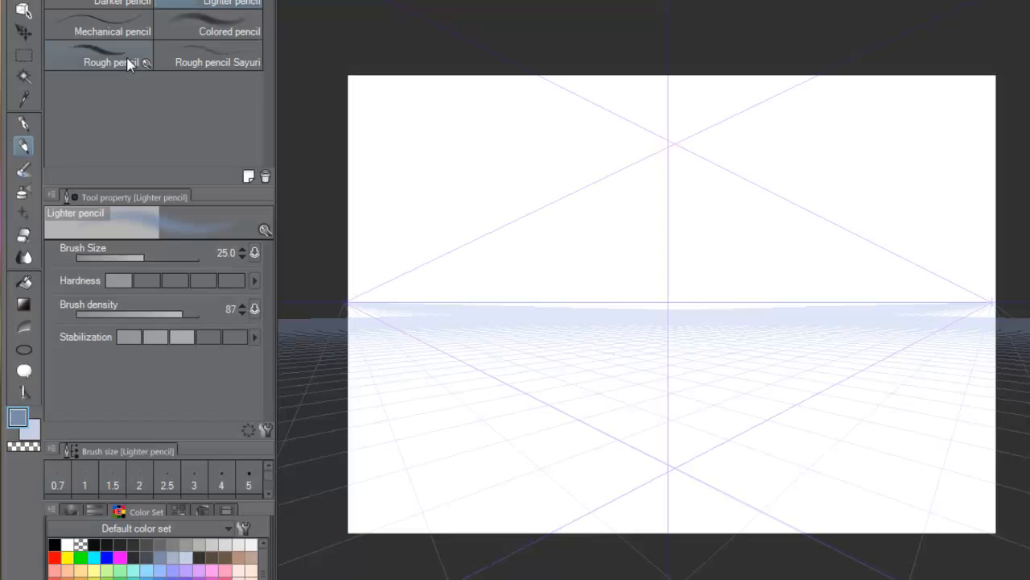
Step: Draw seven snapped test lines toward the right vanishing point above the horizon using the pen and pencil tools
click(111, 62)
drag(669, 174, 829, 237)
drag(698, 203, 808, 239)
drag(712, 250, 821, 271)
click(24, 124)
drag(716, 276, 791, 283)
drag(719, 291, 789, 288)
drag(716, 178, 795, 215)
drag(719, 236, 810, 257)
Step: Paint three snapped test strokes with the Dense watercolor brush toward the left vanishing point
key(b)
drag(622, 192, 510, 235)
drag(616, 219, 517, 248)
drag(609, 260, 514, 274)
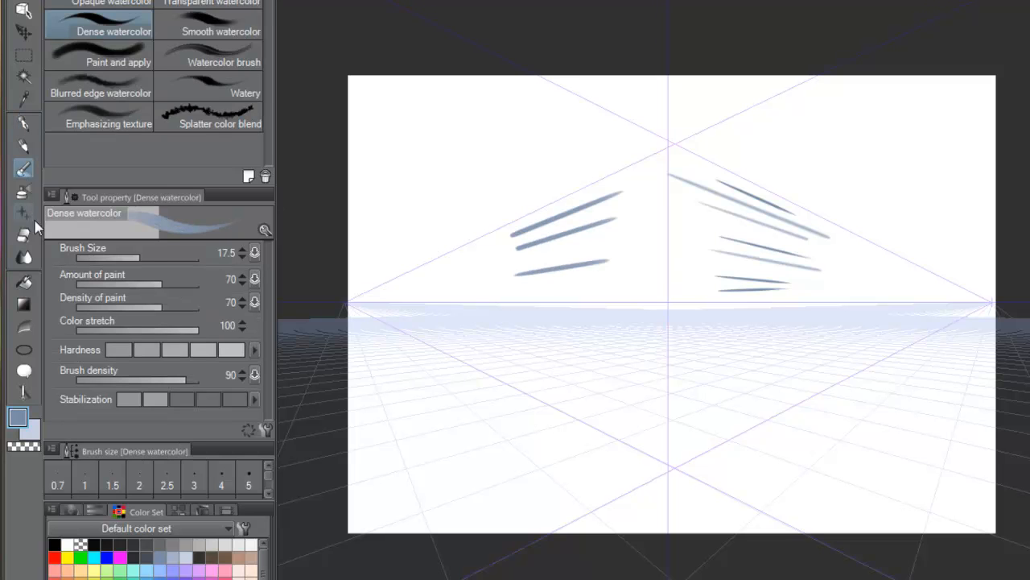
Step: Spray test strokes with the Tone scraping airbrush from the horizon down across the lower left of the canvas
key(b)
mouse_move(644, 278)
mouse_down()
mouse_move(523, 336)
mouse_move(495, 387)
mouse_up()
mouse_move(453, 366)
mouse_down()
mouse_move(481, 402)
mouse_move(644, 489)
mouse_up()
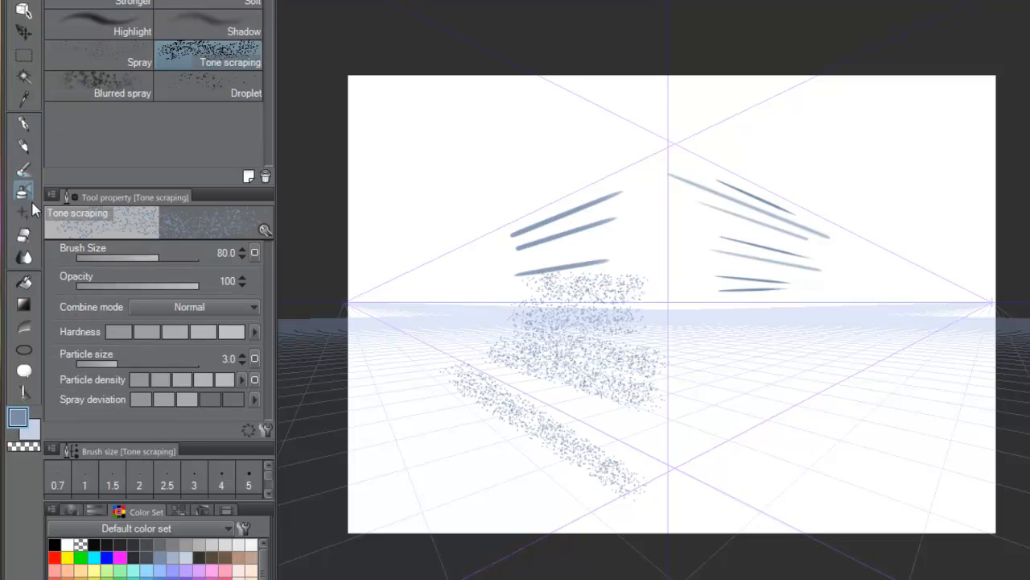
drag(438, 401, 655, 555)
Step: Paint three Sparkle A decoration strokes on the canvas's left side and test erasing with the Multiple layers eraser
click(25, 212)
drag(444, 230, 538, 148)
drag(416, 213, 520, 95)
mouse_move(393, 211)
mouse_down()
mouse_move(455, 81)
mouse_move(395, 378)
mouse_up()
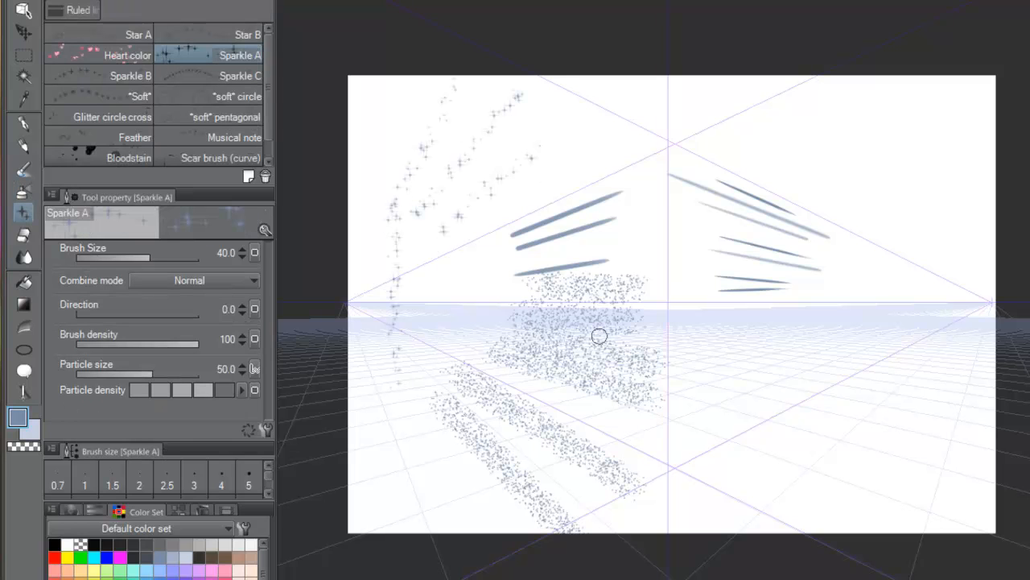
key(e)
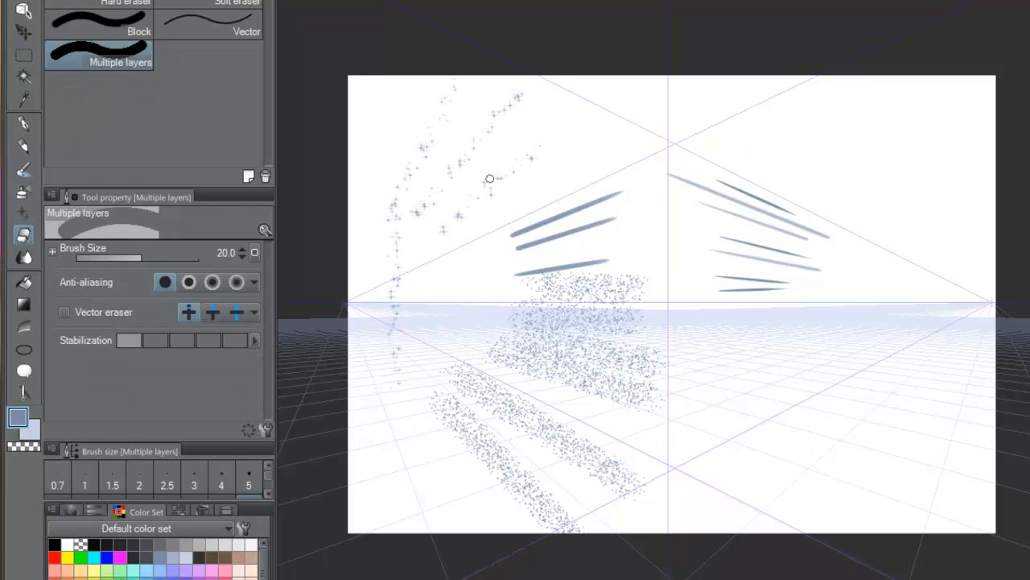
mouse_move(528, 152)
mouse_down()
mouse_move(553, 282)
mouse_move(612, 359)
mouse_move(713, 190)
mouse_move(565, 539)
mouse_up()
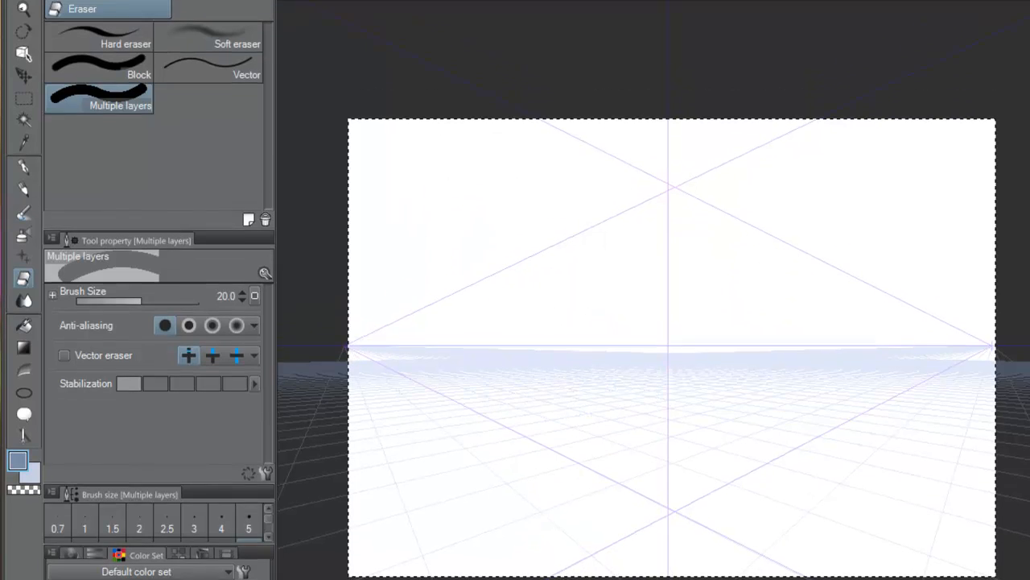
Step: Select a perspective-aligned vertical area left of the centre guide with the Rectangle marquee and deselect it
click(23, 110)
drag(544, 304, 589, 377)
mouse_move(657, 510)
mouse_down()
mouse_move(666, 531)
mouse_move(665, 508)
mouse_up()
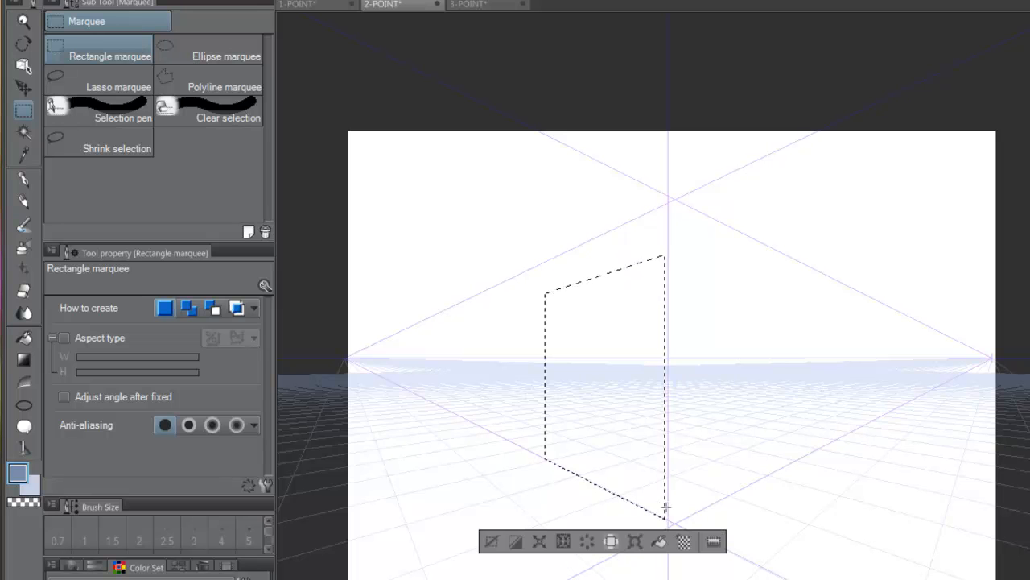
click(710, 496)
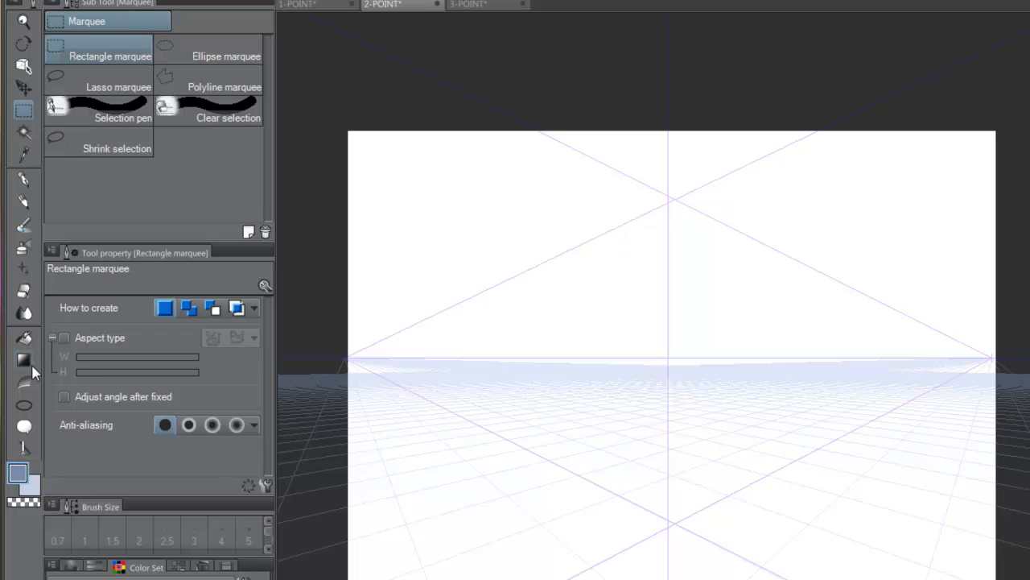
Step: Draw an outlined ellipse lying on the ground grid and an upright outlined rectangle to its left, both aligned to the perspective
click(24, 403)
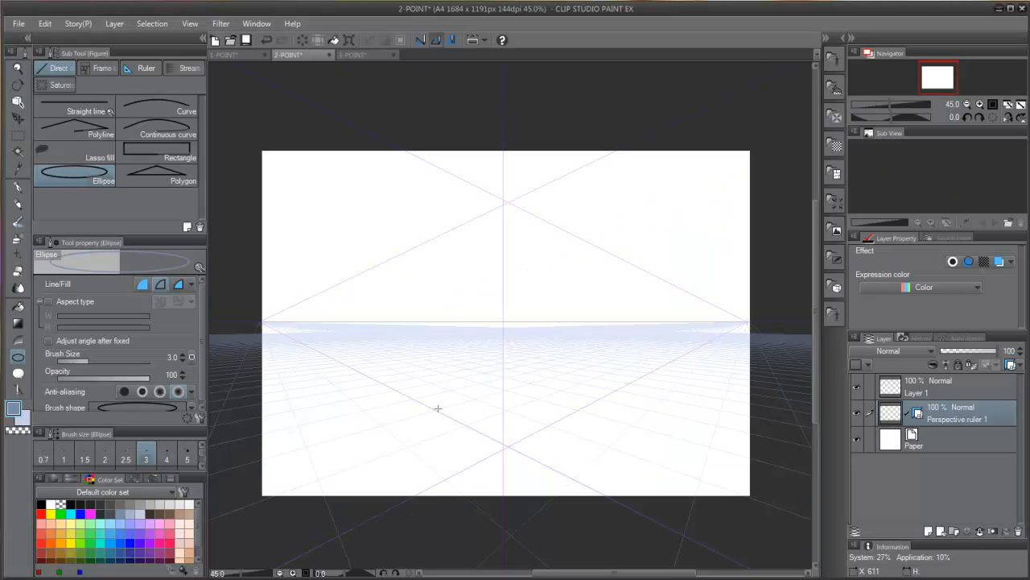
drag(438, 408, 578, 411)
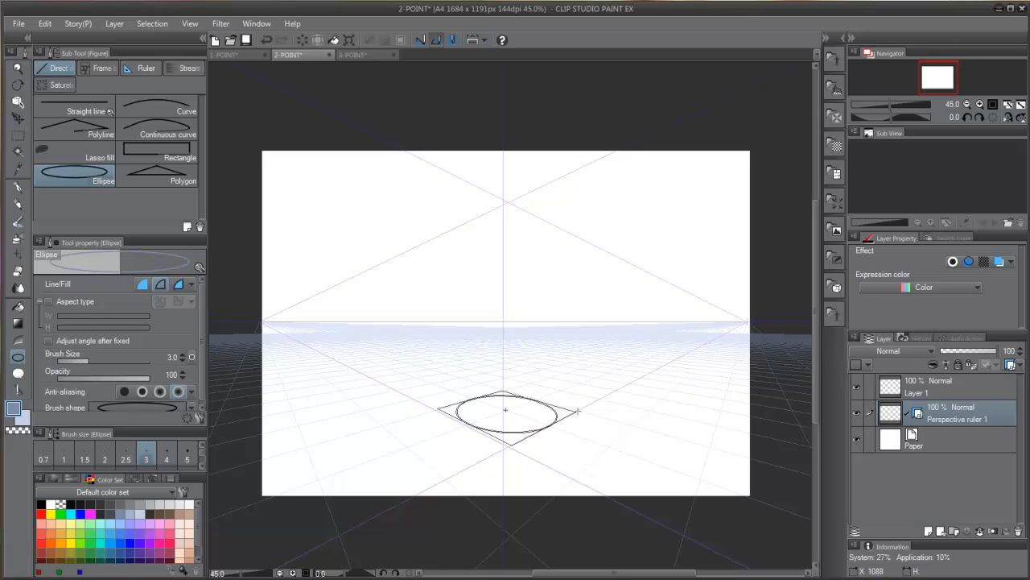
drag(526, 432, 526, 433)
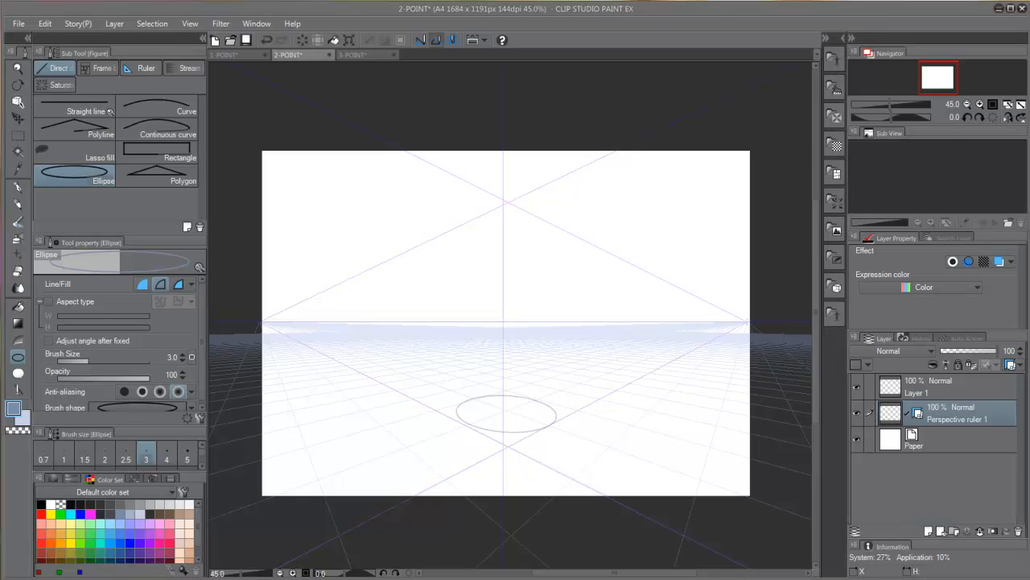
click(194, 157)
drag(386, 315, 436, 409)
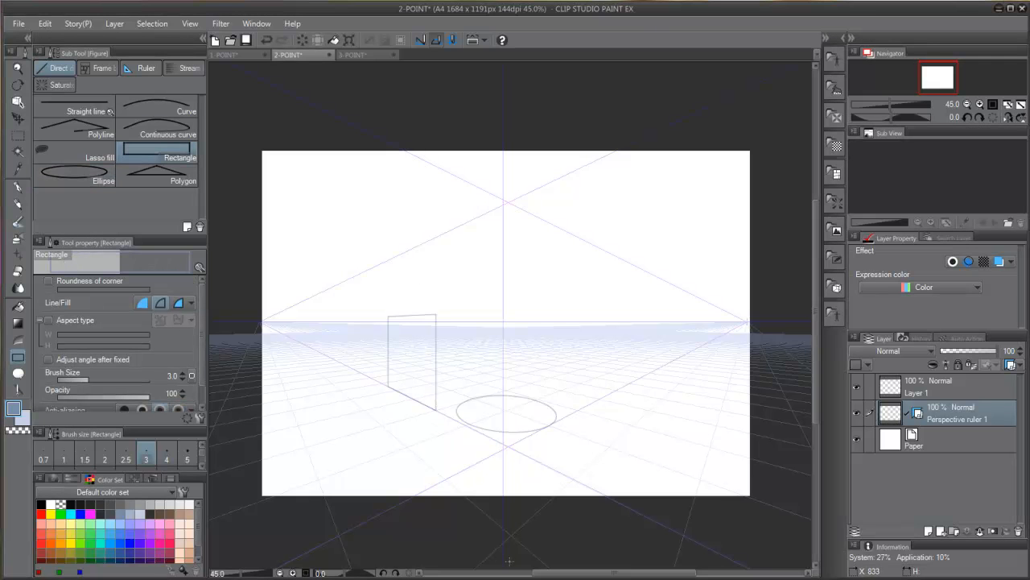
Step: Draw two perspective-aligned frame borders, one on the right half of the canvas and one on the left
click(101, 68)
drag(649, 231, 725, 468)
drag(338, 184, 444, 439)
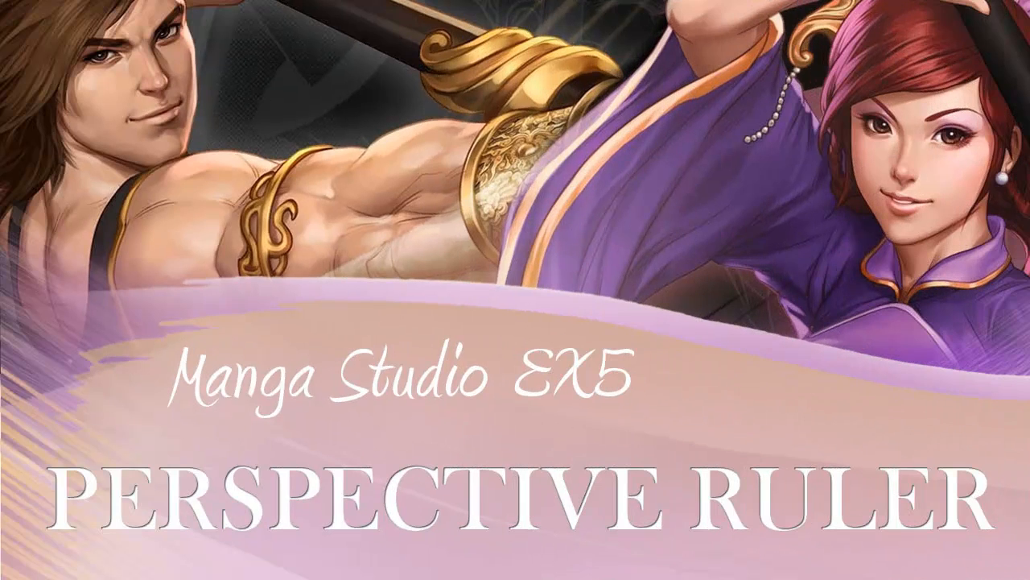